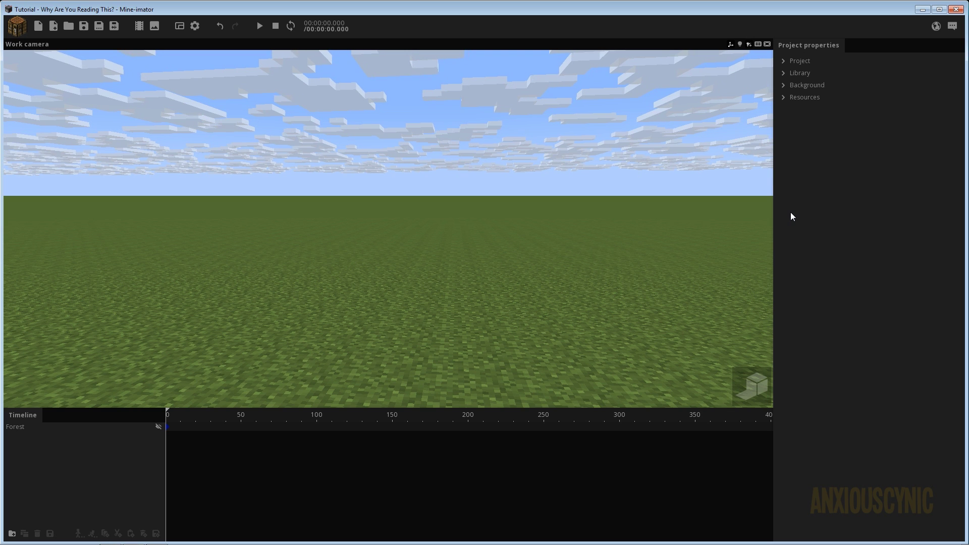
Show a custom background image and load sky_fierytwighlight_adjusted from the BPS Environment Textures folder.
right_drag(489, 242, 491, 249)
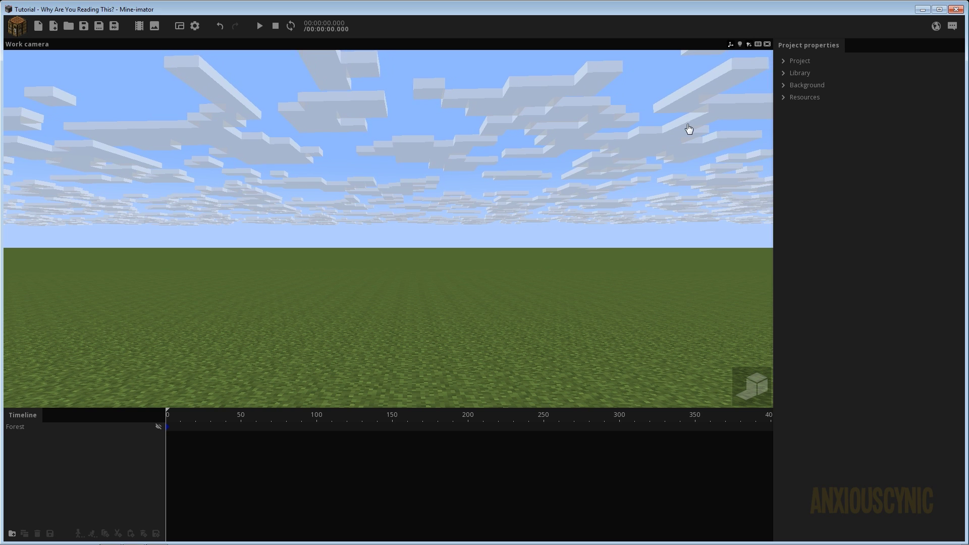
click(789, 89)
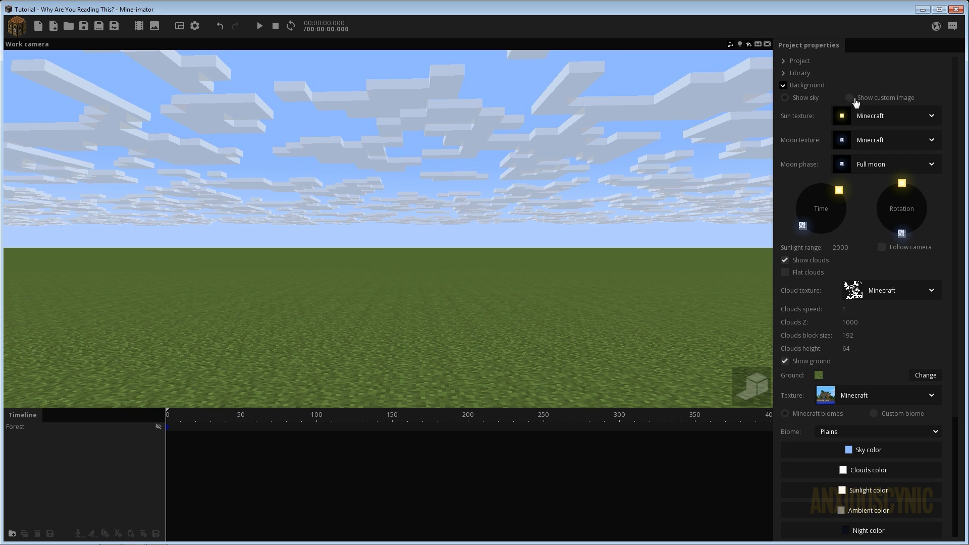
click(871, 100)
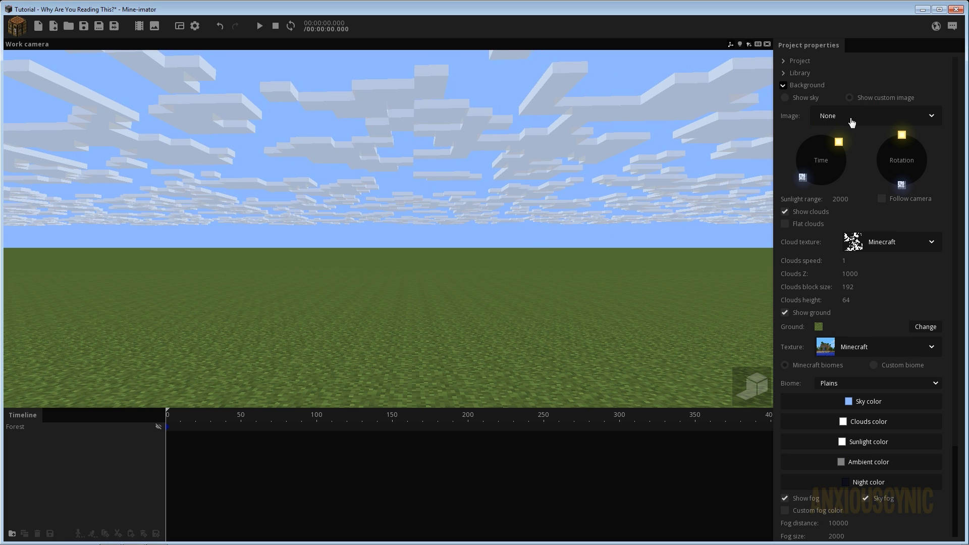
click(843, 118)
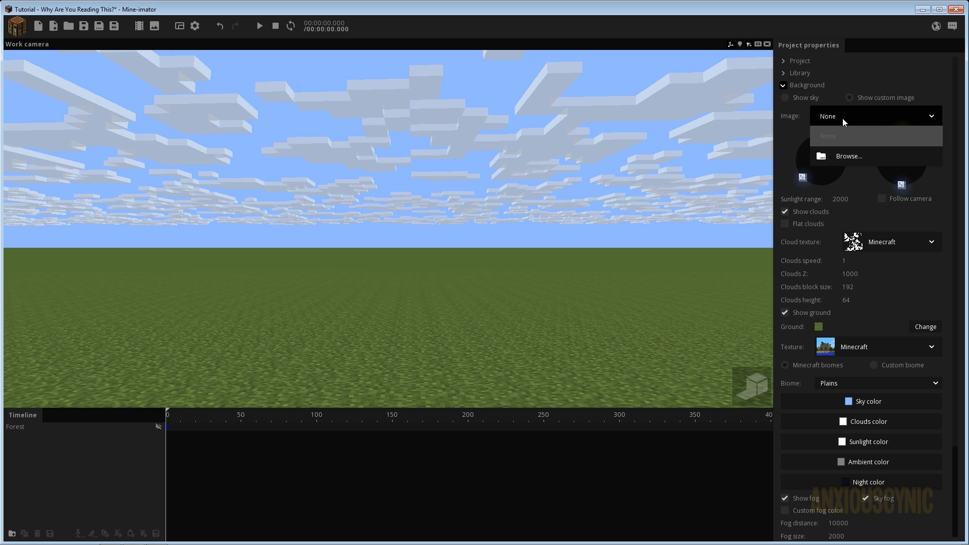
click(853, 158)
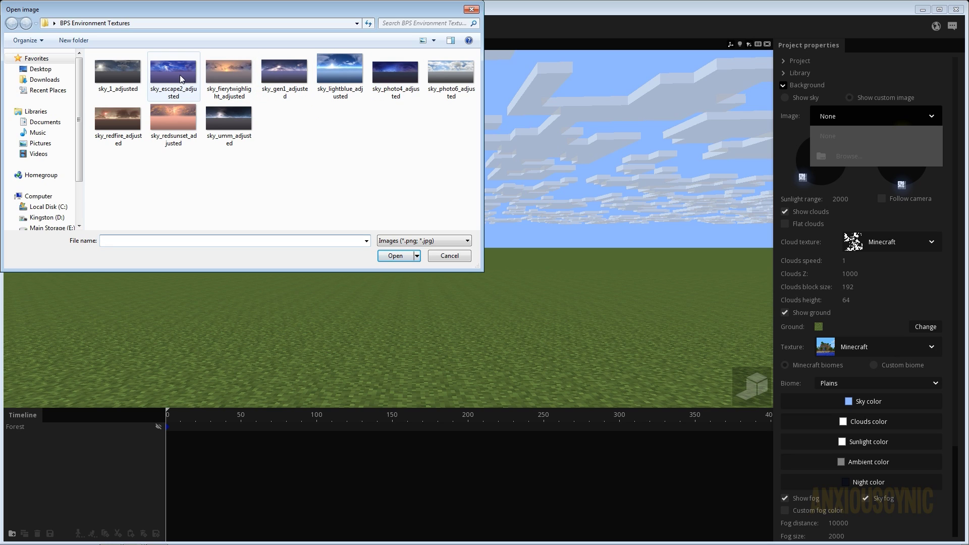
click(222, 72)
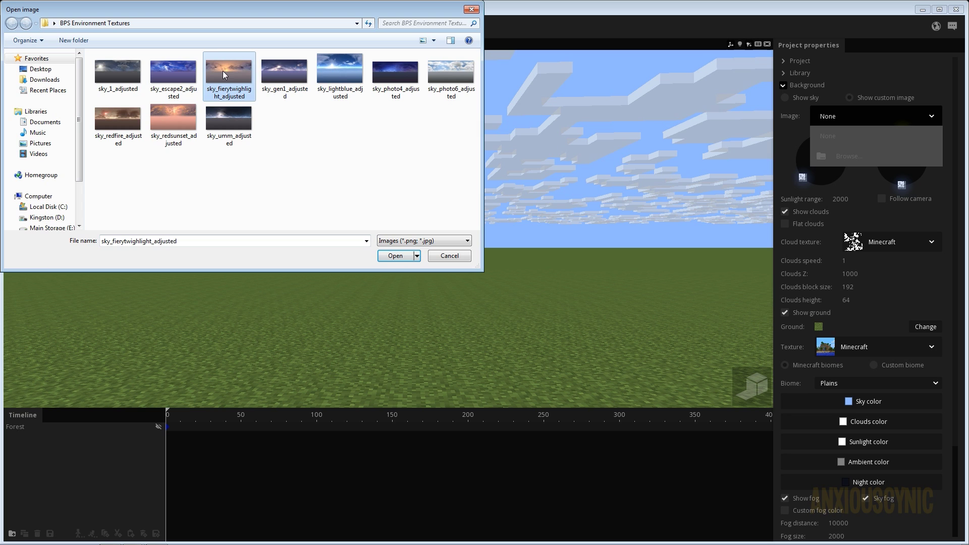
click(398, 255)
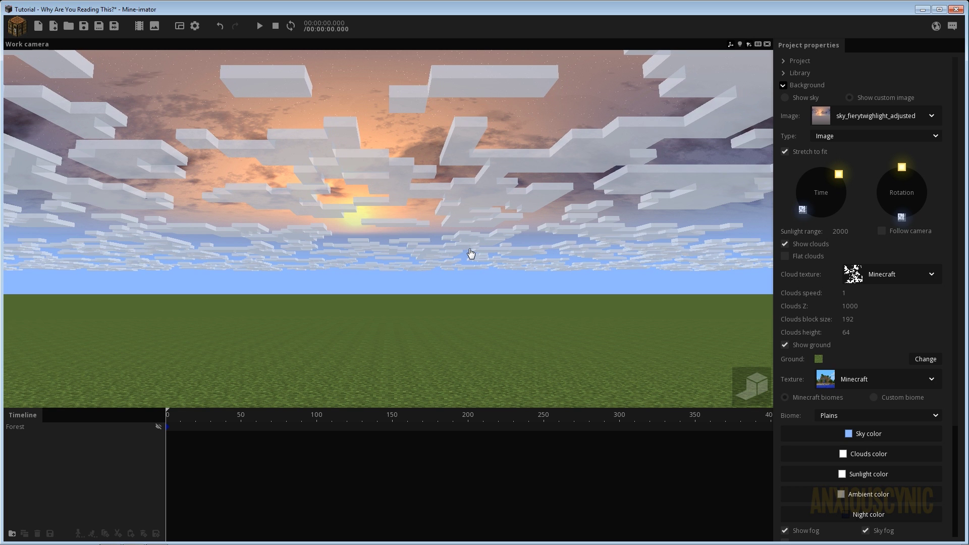
Set the background image type to Skybox and inspect how the image wraps around the sky.
right_drag(465, 244, 353, 242)
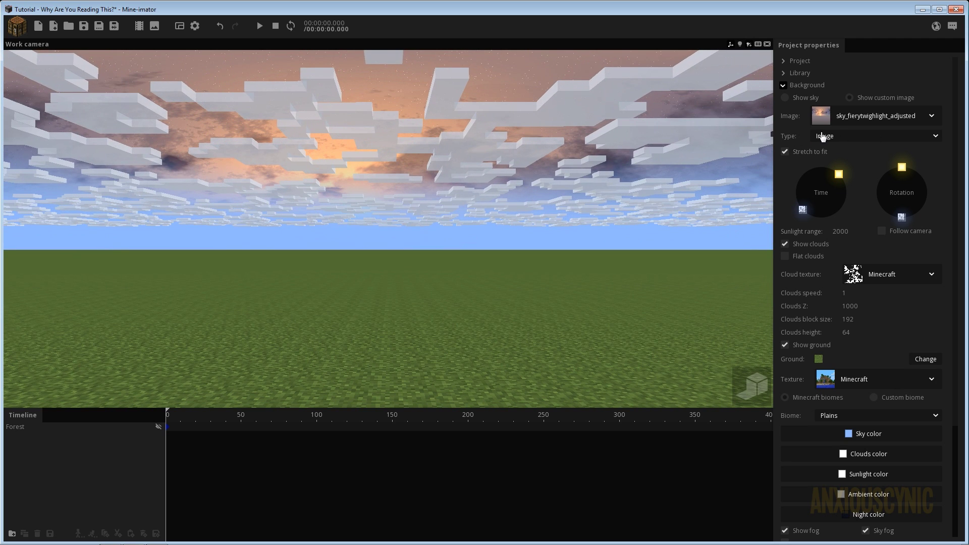
click(844, 138)
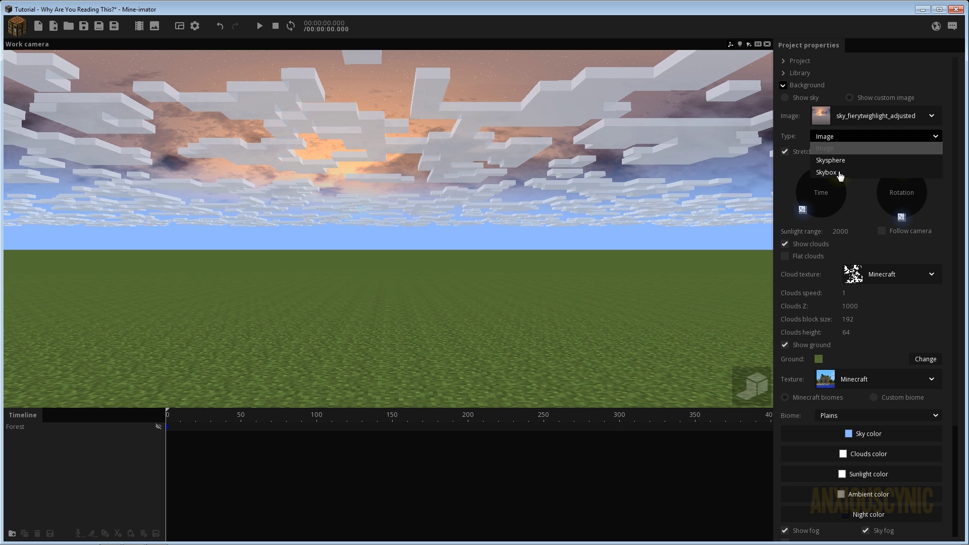
click(840, 175)
drag(463, 262, 15, 182)
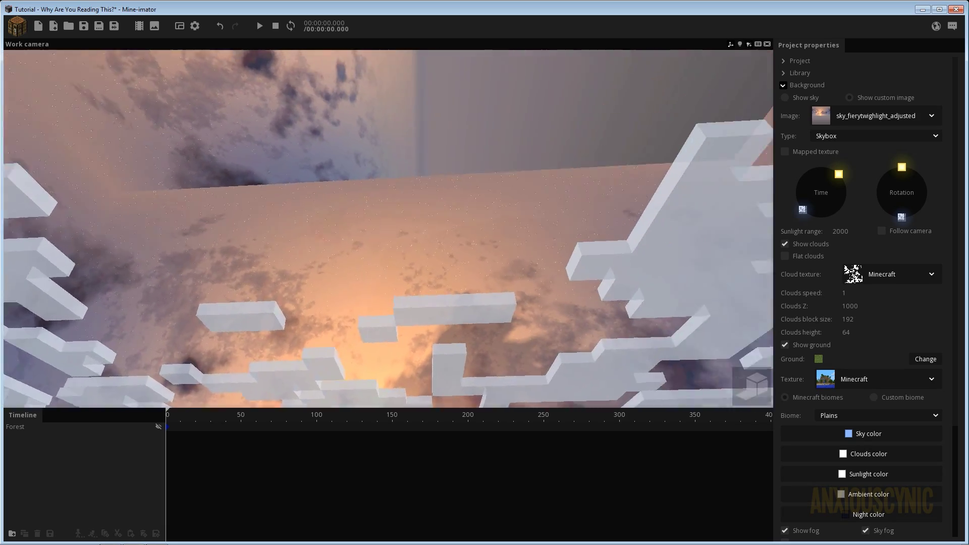
right_drag(480, 191, 420, 171)
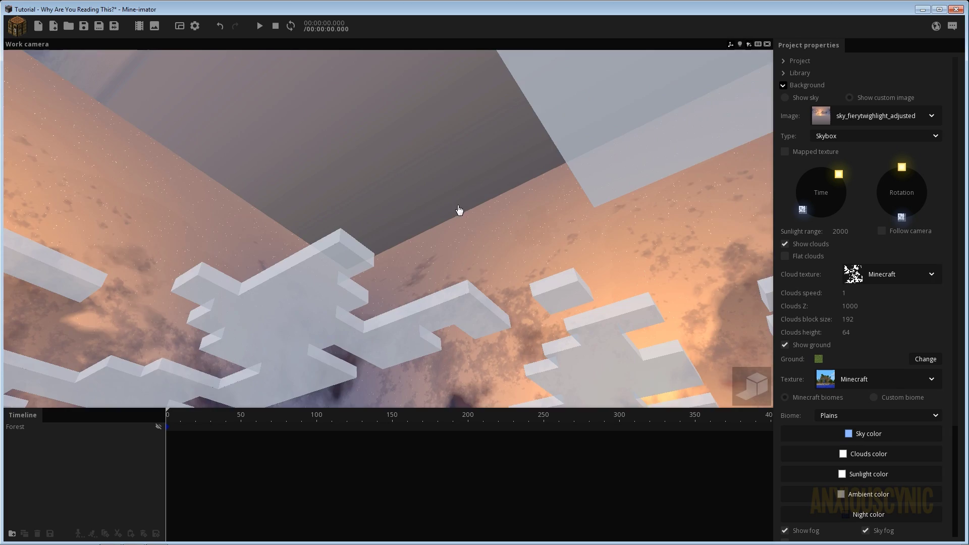
mouse_move(459, 210)
right_down()
mouse_move(454, 253)
mouse_move(454, 222)
right_up()
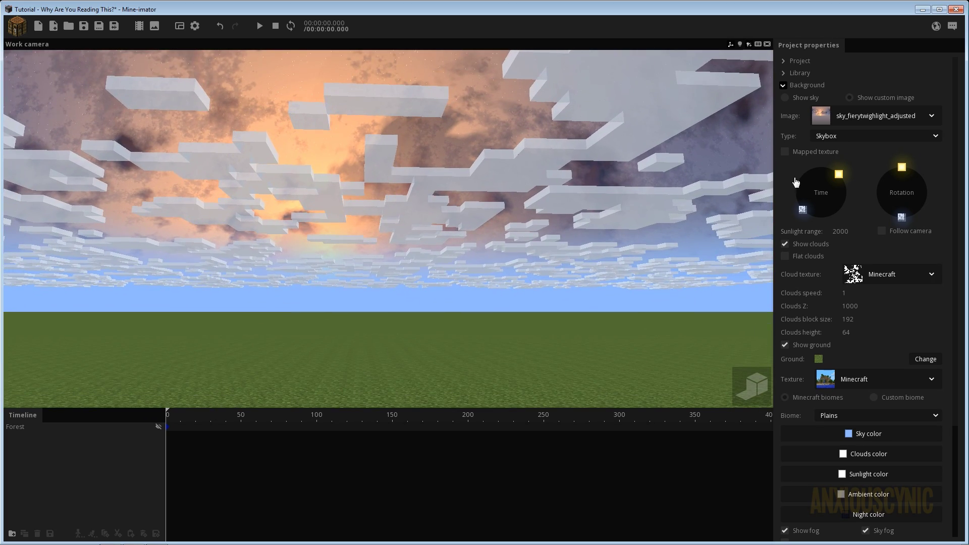
Set the background image type to Skysphere and hide the clouds.
click(838, 135)
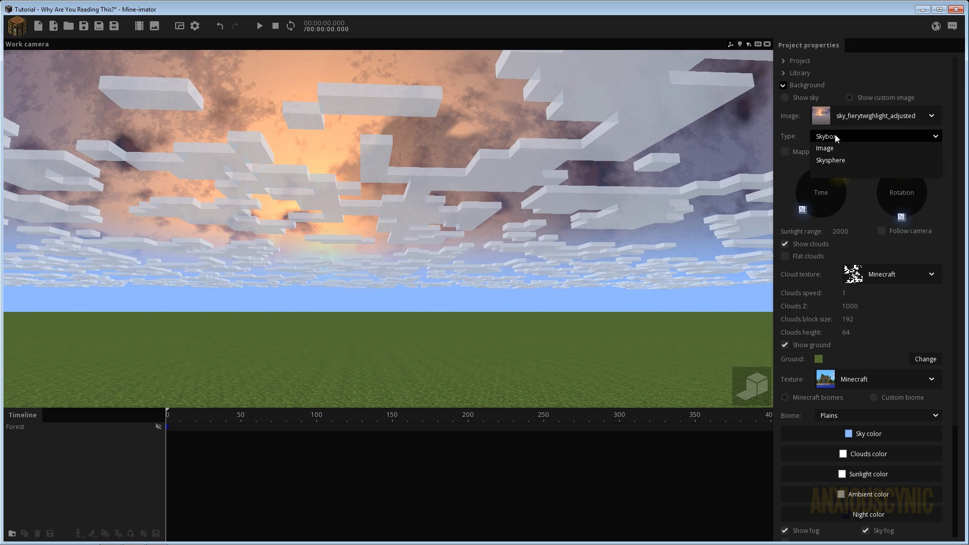
click(842, 161)
right_drag(389, 228, 445, 268)
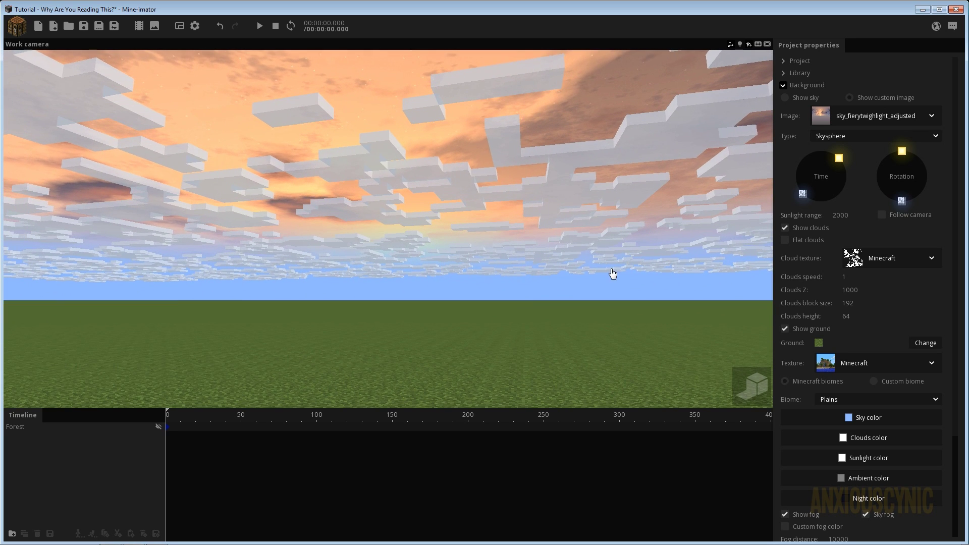
click(786, 228)
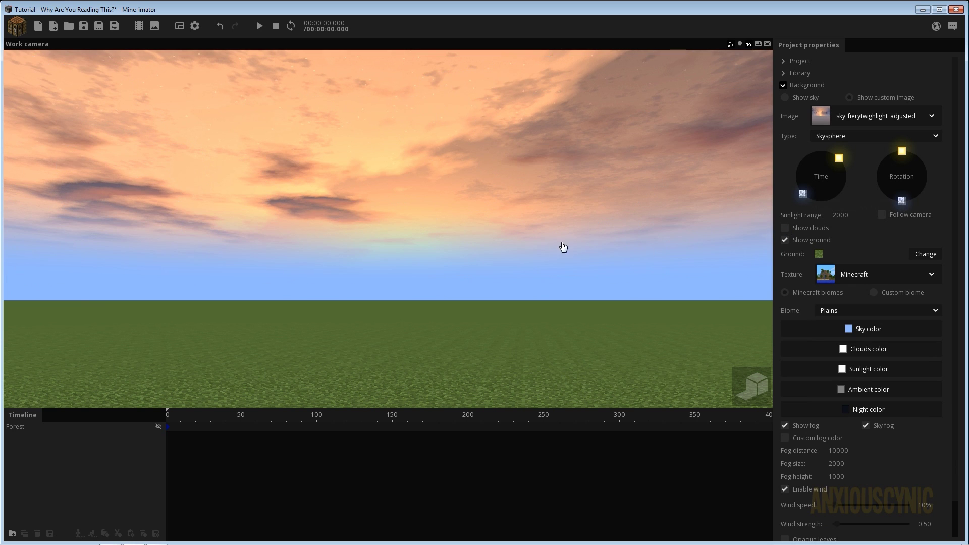
mouse_move(532, 245)
right_down()
mouse_move(404, 214)
mouse_move(389, 176)
mouse_move(469, 244)
mouse_move(454, 177)
mouse_move(463, 186)
mouse_move(479, 136)
mouse_move(527, 243)
right_up()
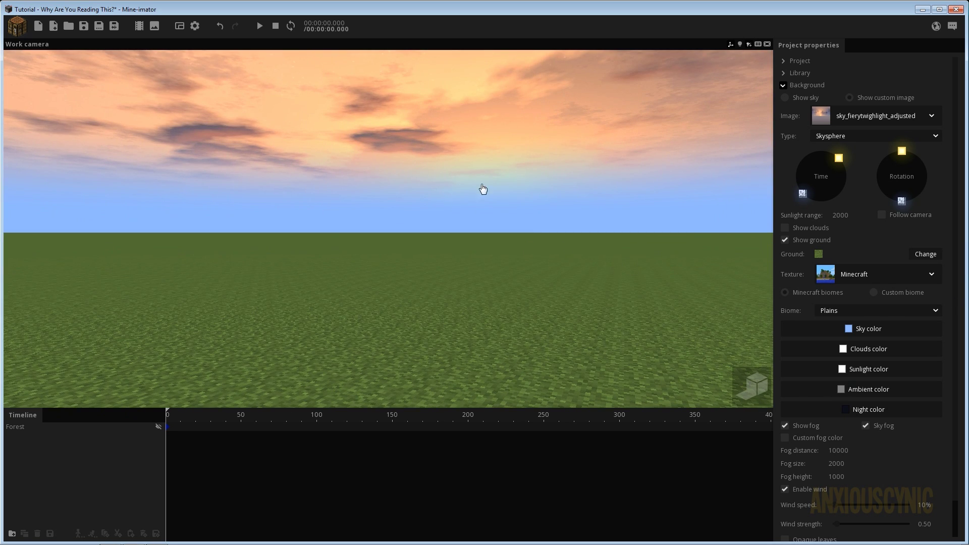
right_drag(374, 179, 665, 377)
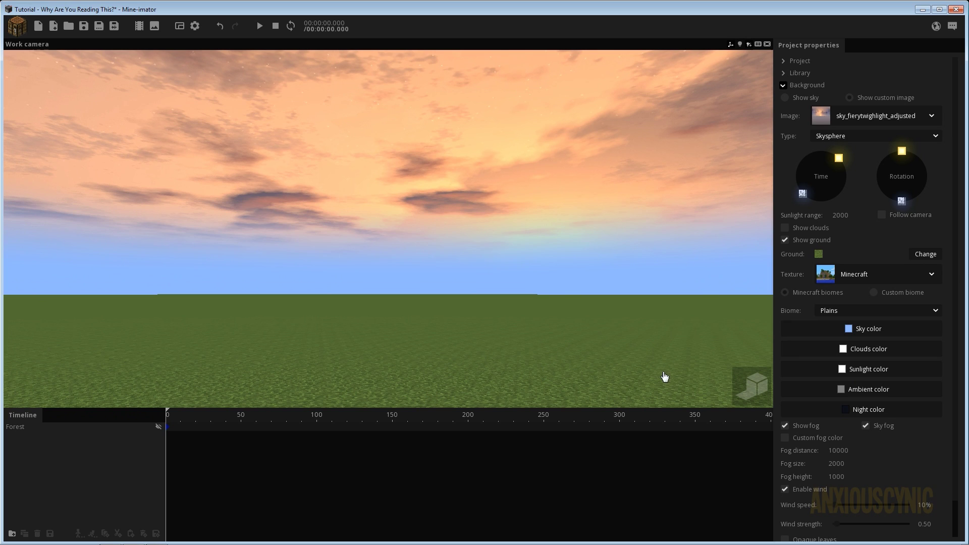
Toggle the fog off and on again to compare its effect on the horizon.
click(806, 426)
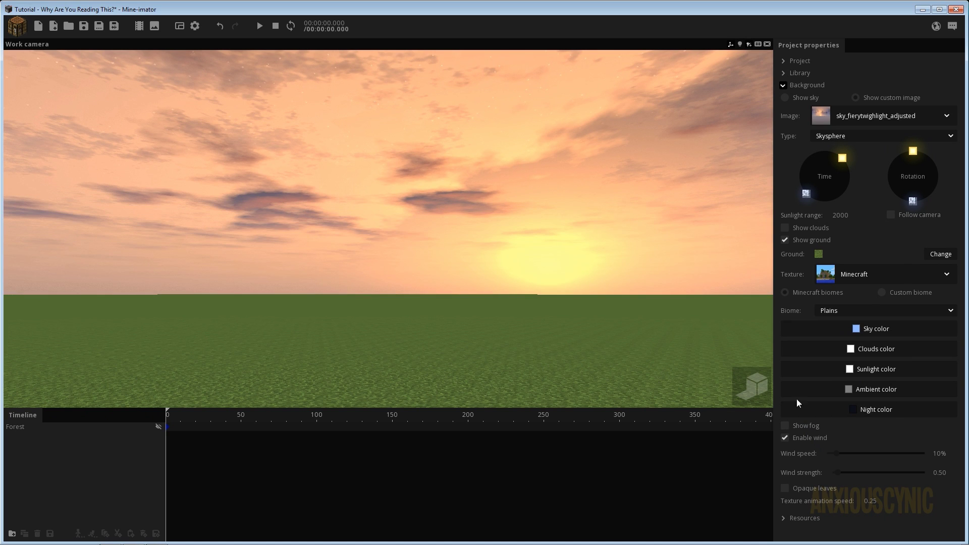
click(800, 428)
click(802, 429)
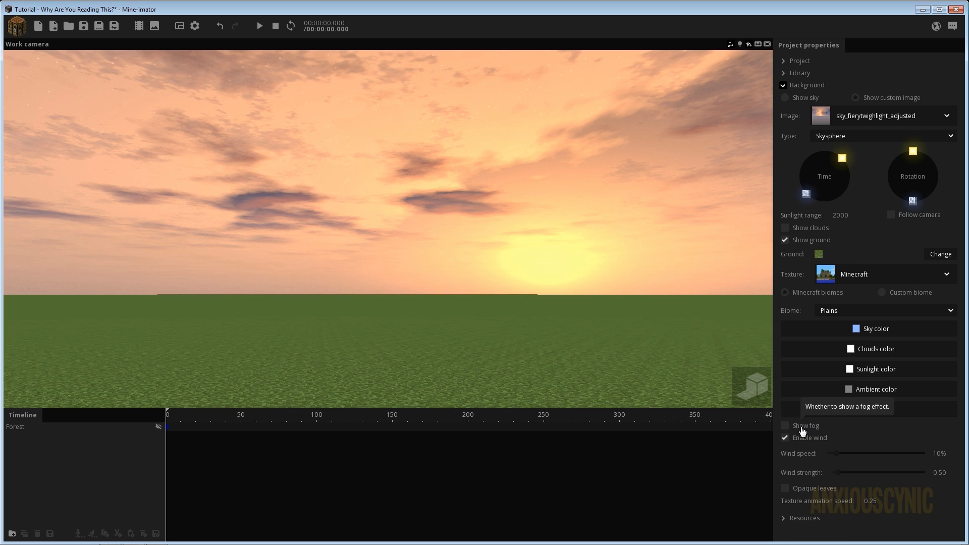
click(802, 428)
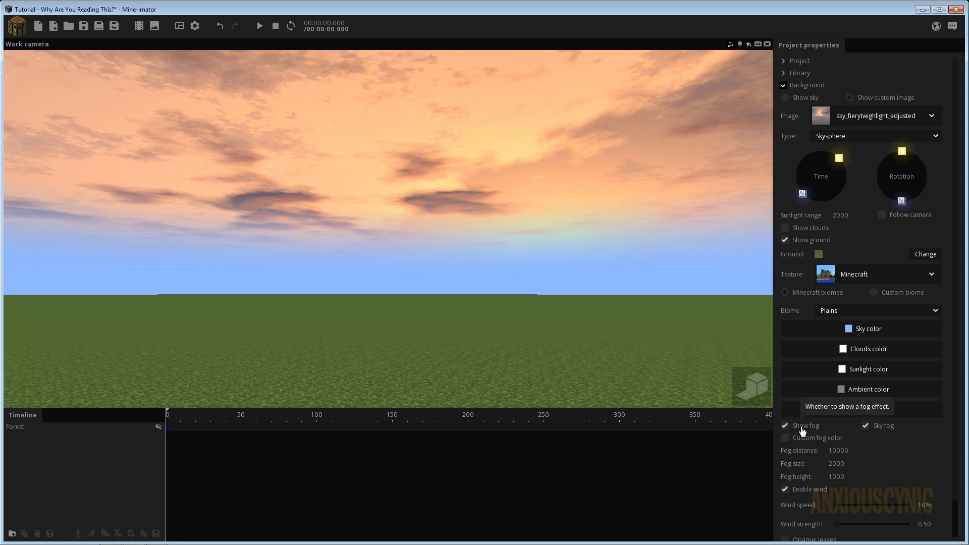
Enable a custom fog colour and set it to the salmon tone FFA191.
click(827, 439)
click(839, 450)
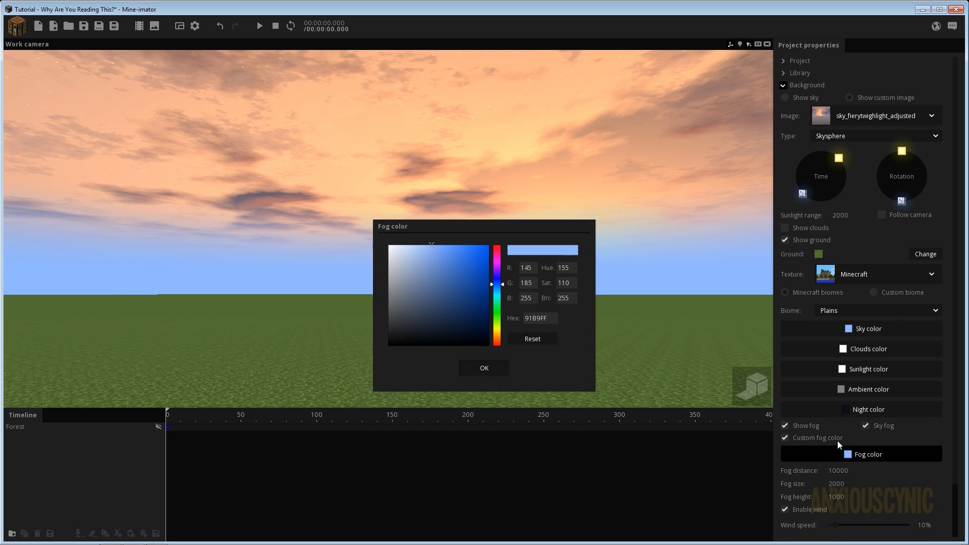
drag(497, 260, 505, 321)
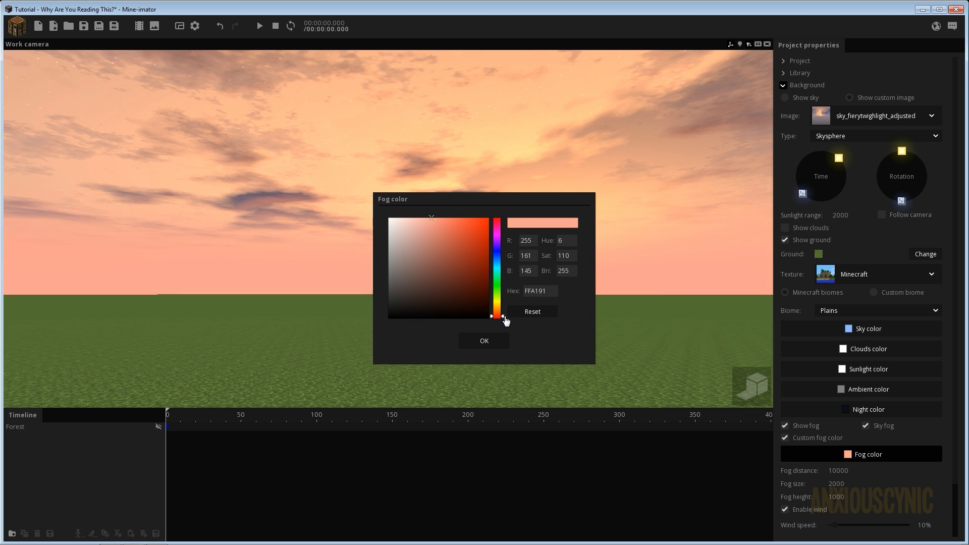
click(504, 342)
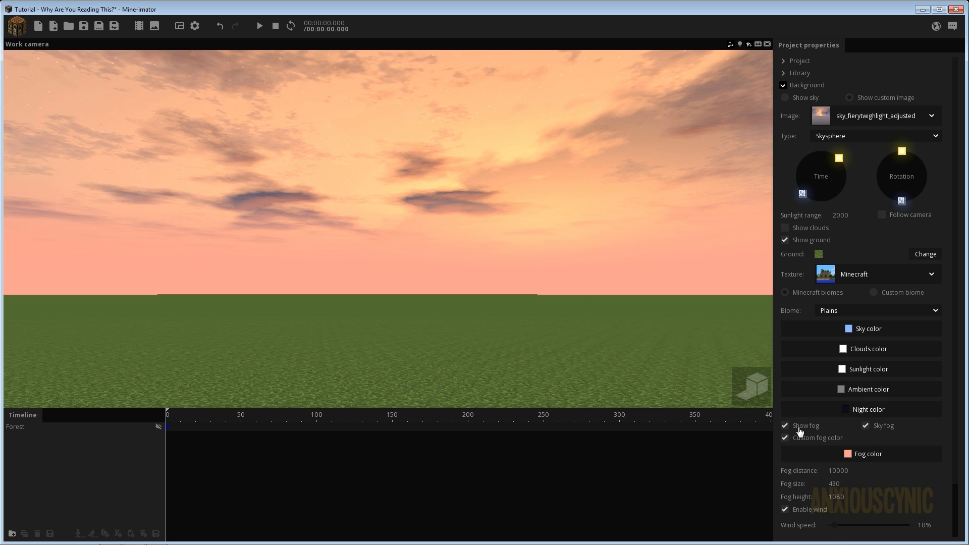
Turn off the fog and look around the whole sunset skysphere.
click(799, 429)
right_drag(533, 266, 533, 266)
right_drag(501, 173, 502, 173)
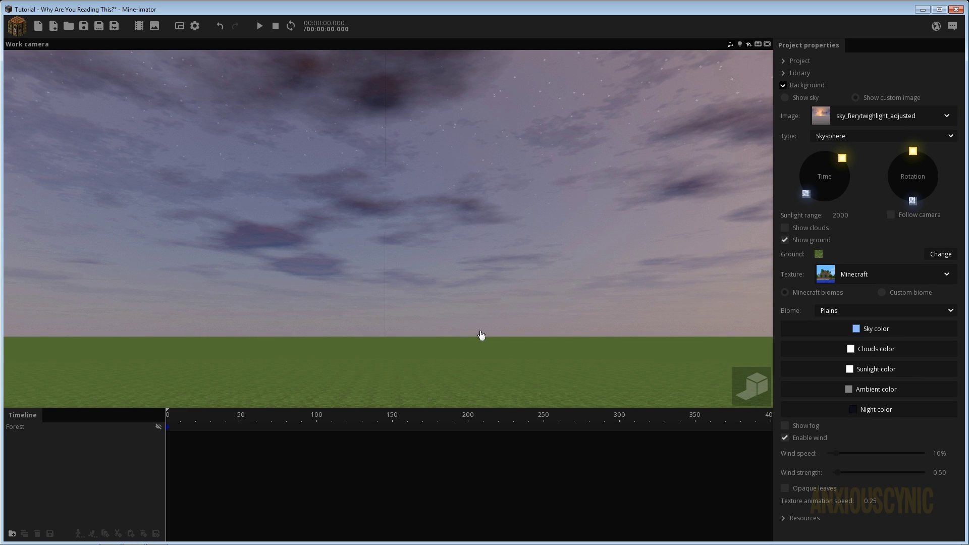
right_drag(603, 342, 603, 343)
right_drag(429, 307, 428, 307)
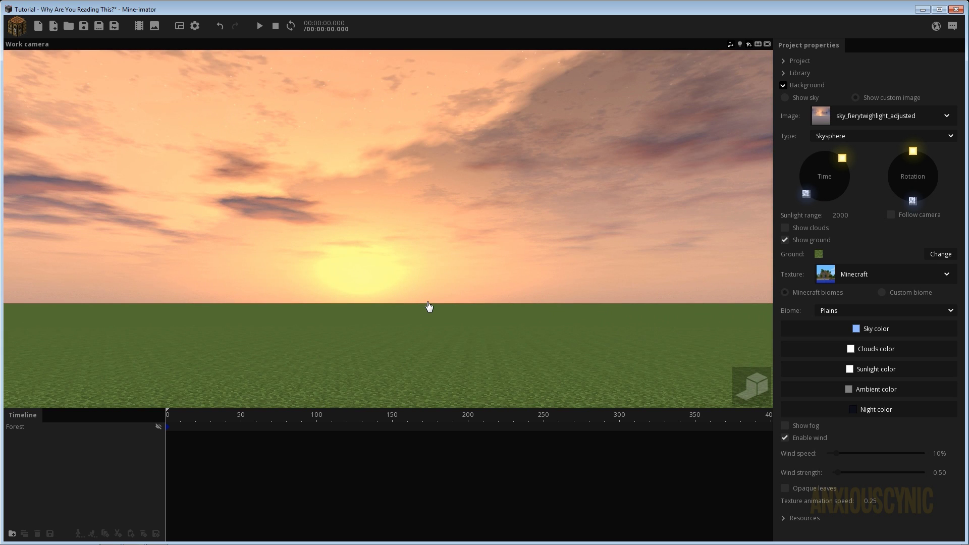
Replace the background image with sky_photo6_adjusted from the BPS Environment Textures folder and inspect the sky.
click(824, 116)
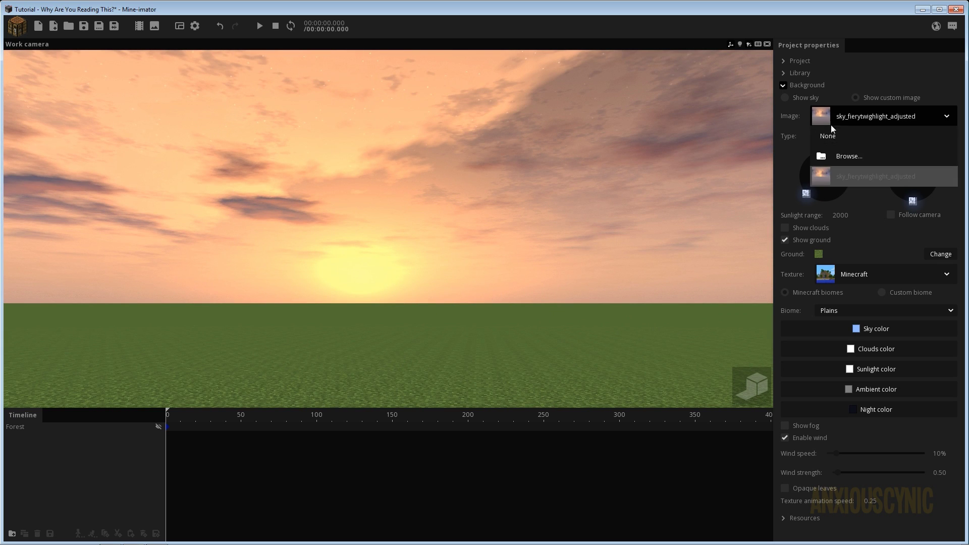
click(848, 156)
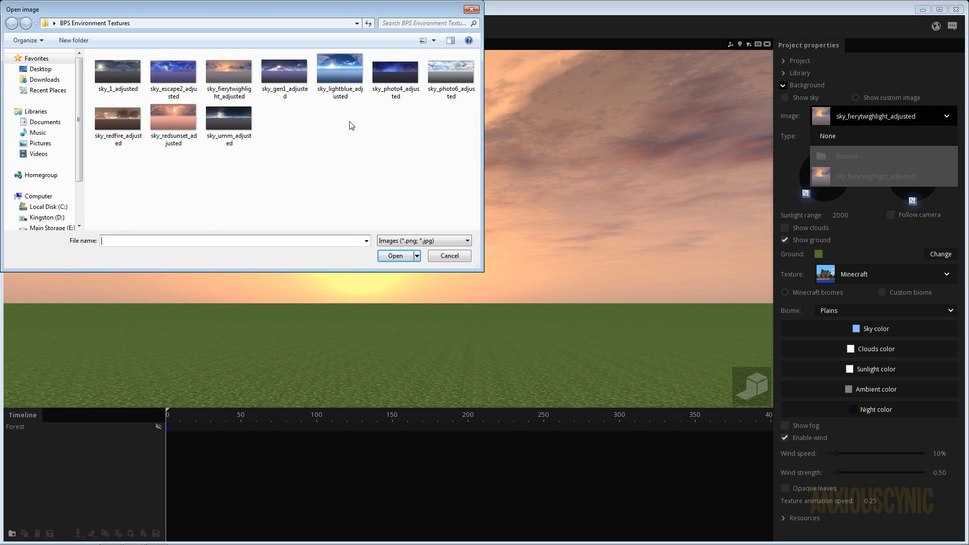
click(451, 73)
click(395, 256)
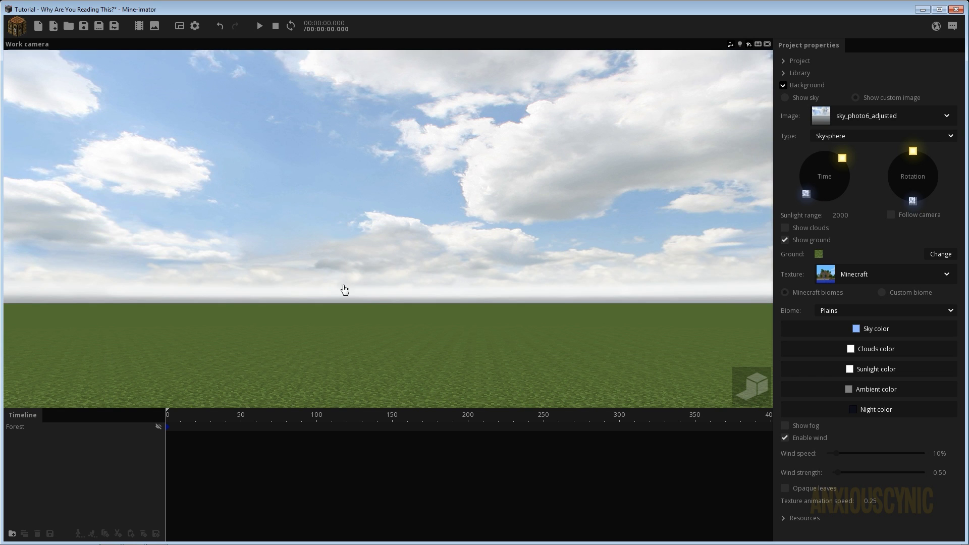
drag(515, 301, 339, 293)
right_drag(598, 305, 611, 300)
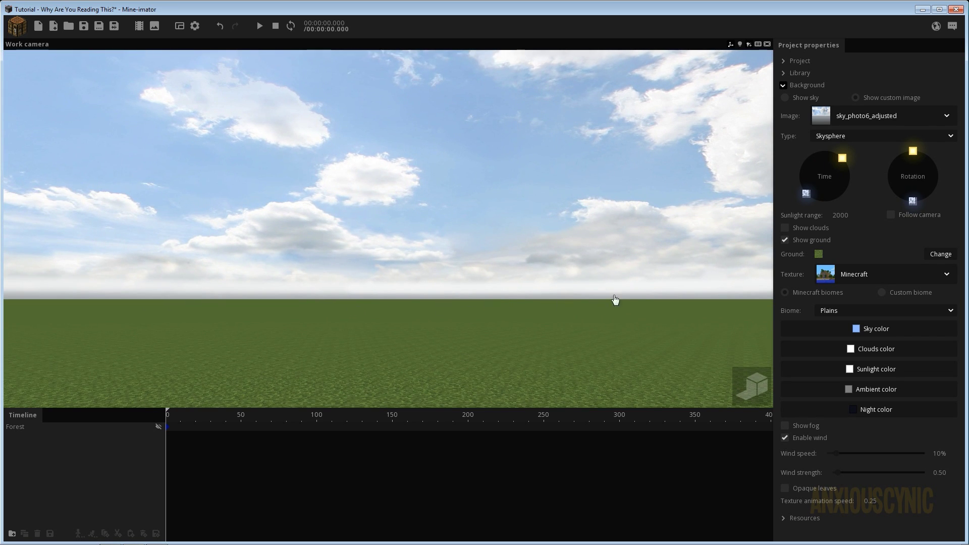
right_drag(611, 300, 623, 293)
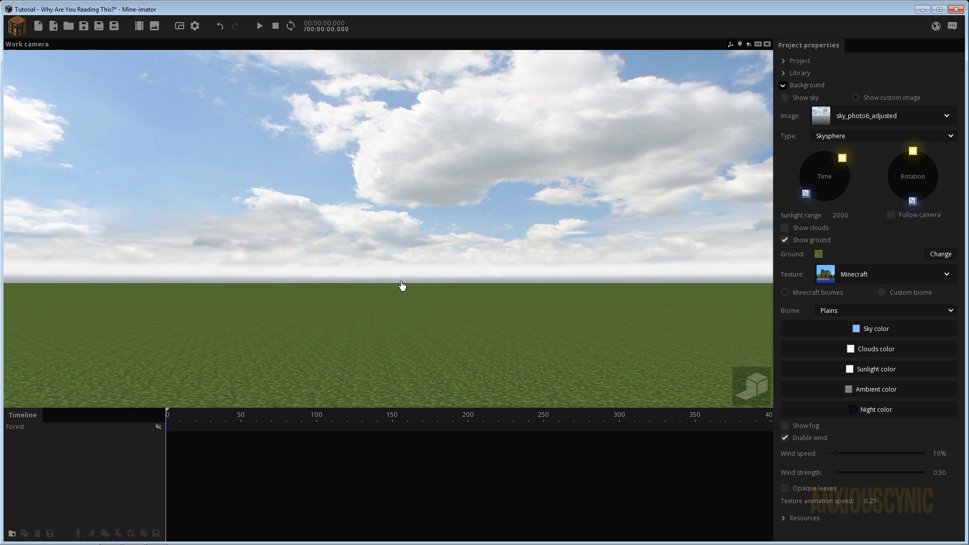
right_drag(412, 265, 401, 293)
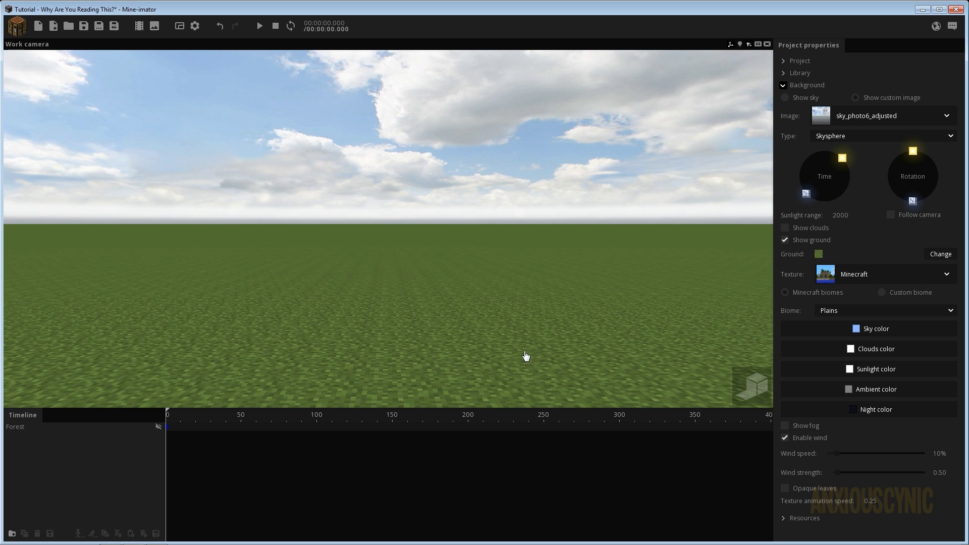
Show the fog with a fog height of 370 and no custom colour, and save the project.
click(789, 429)
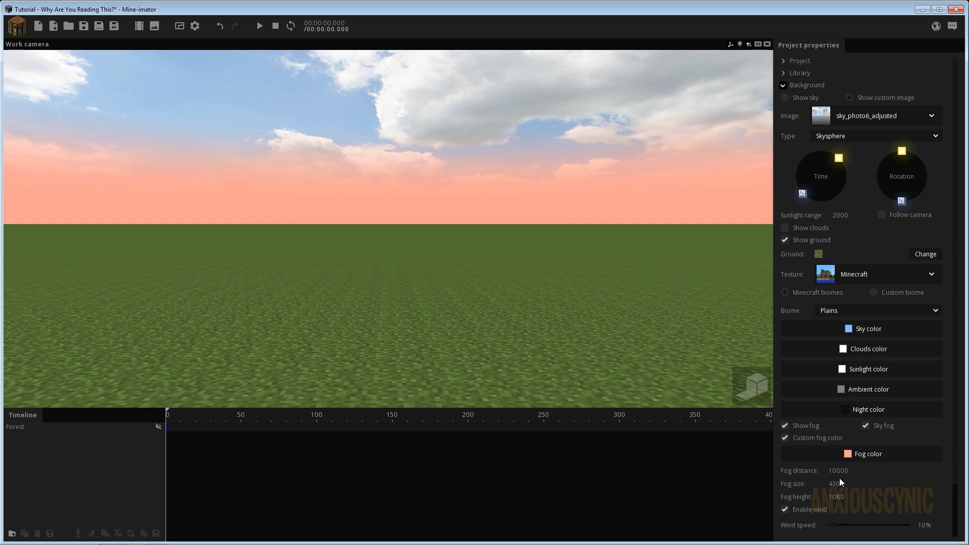
drag(836, 496, 790, 502)
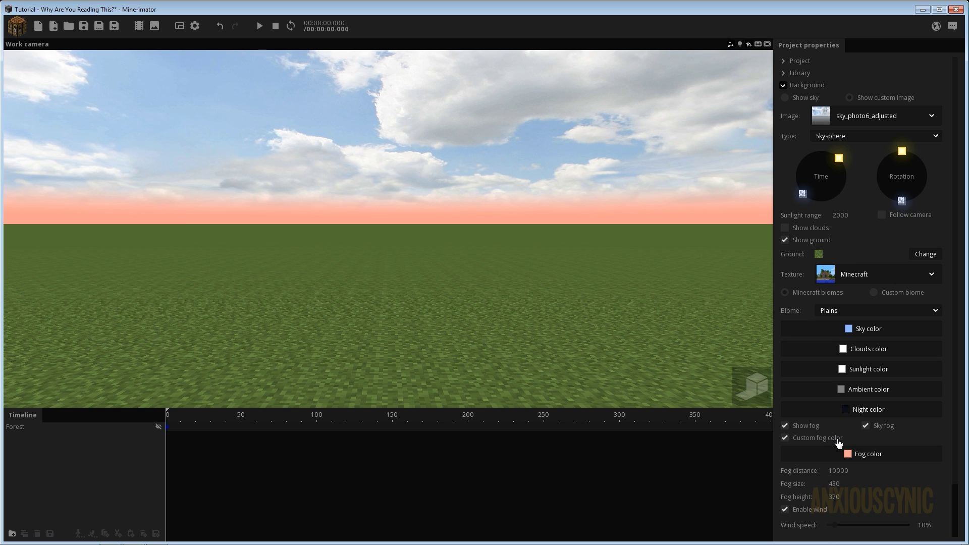
click(838, 440)
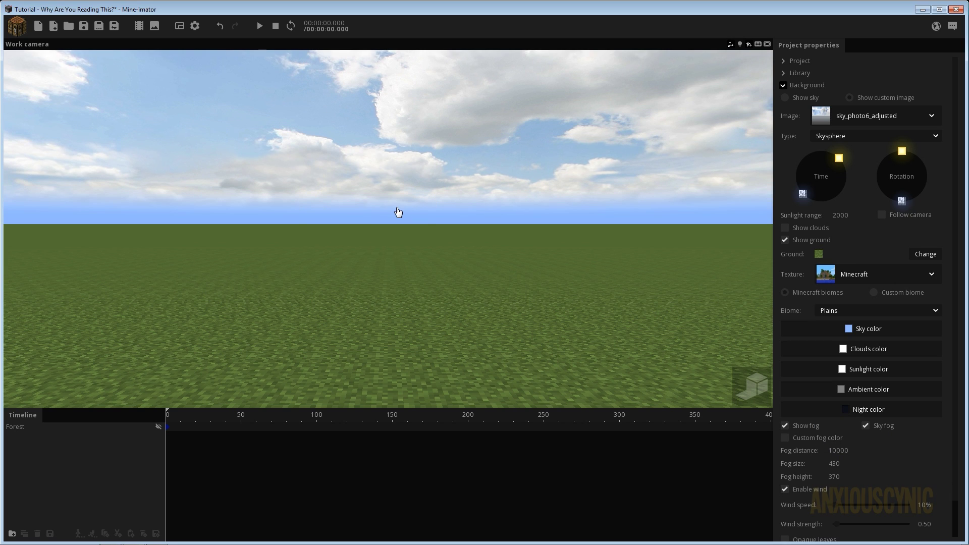
click(83, 27)
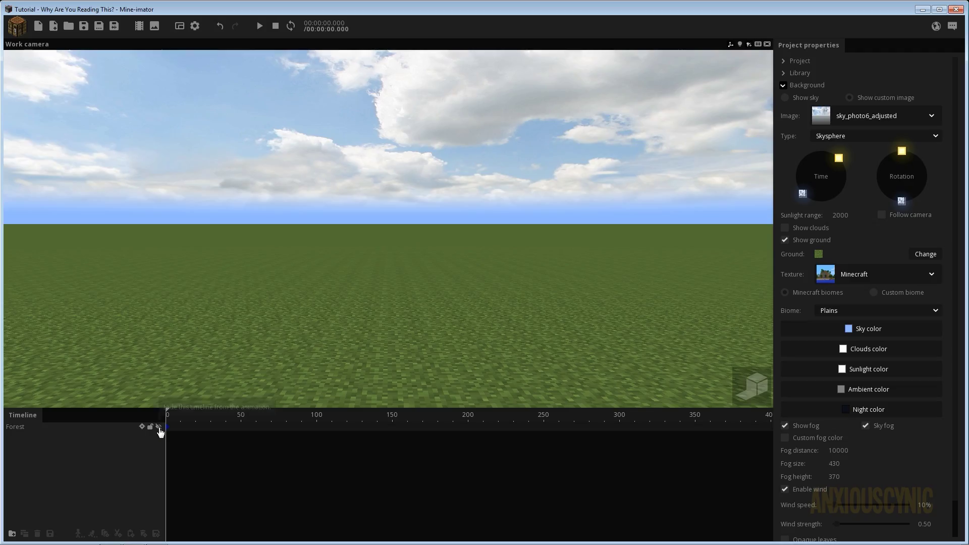
Unhide the Forest scenery and look around among its trees against the new sky.
click(158, 428)
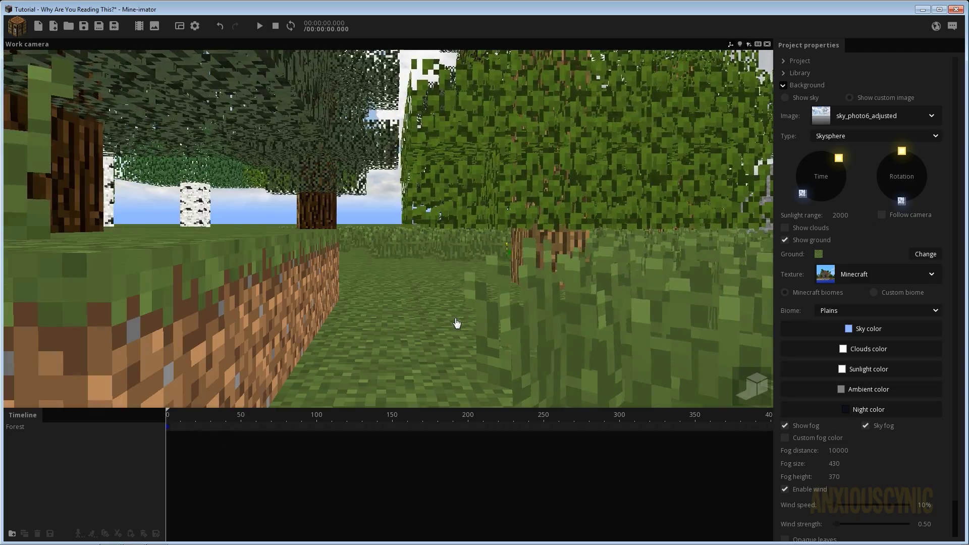
drag(456, 324, 726, 320)
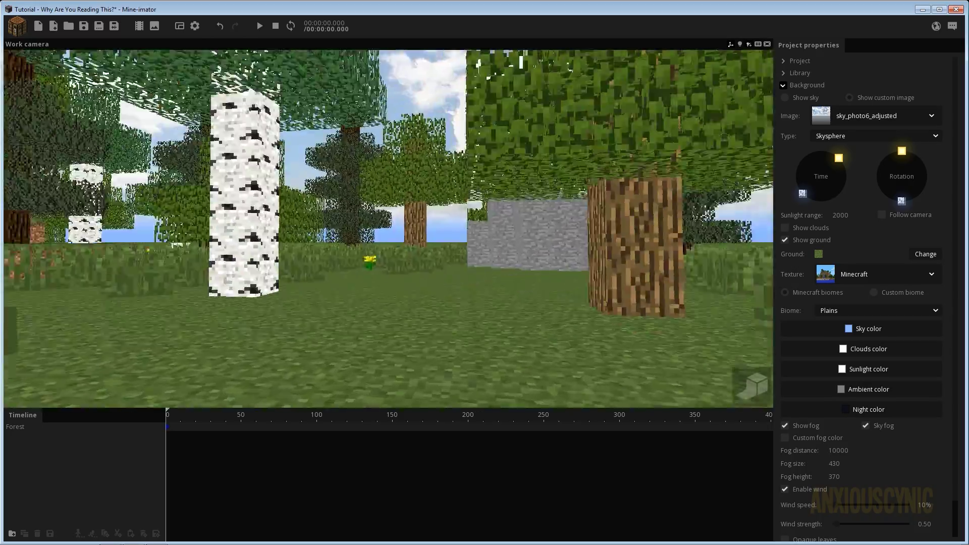
right_drag(456, 323, 457, 323)
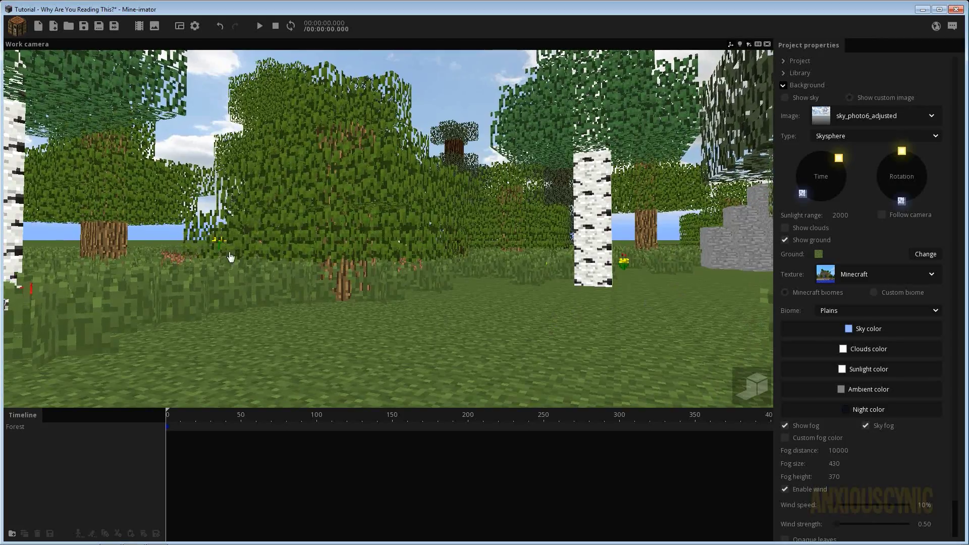
right_drag(474, 212, 475, 213)
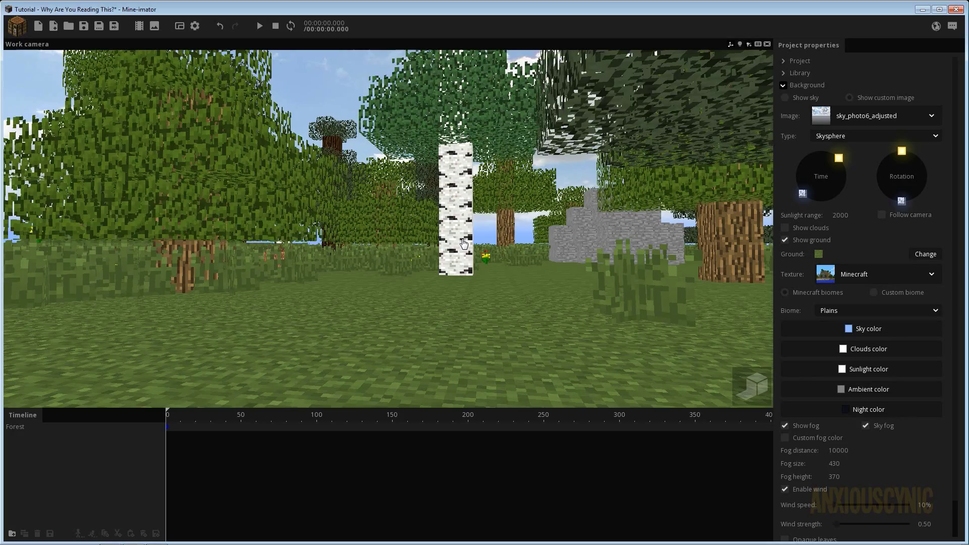
right_drag(425, 237, 424, 237)
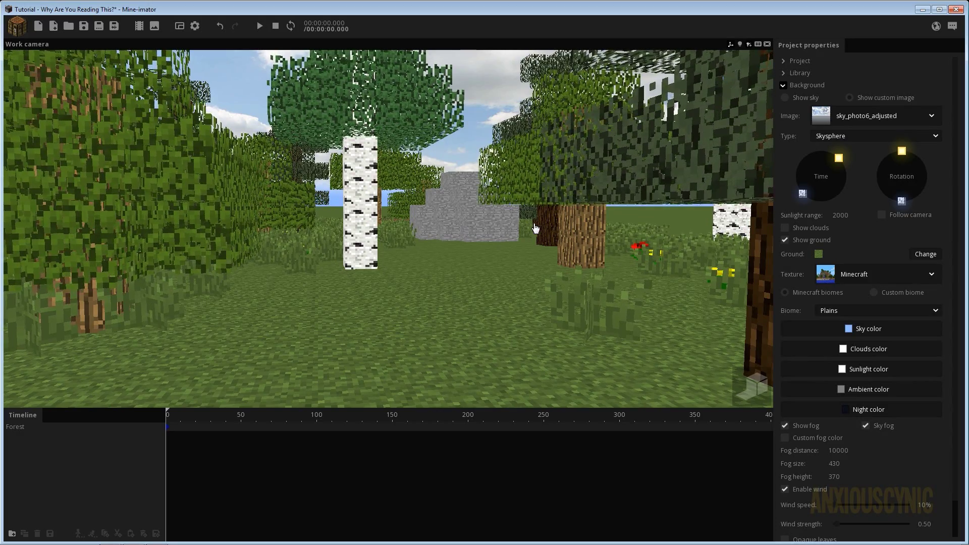
Remove the Grass Block from the library and preview the Forest scenery and the 3D Leaf item.
click(790, 84)
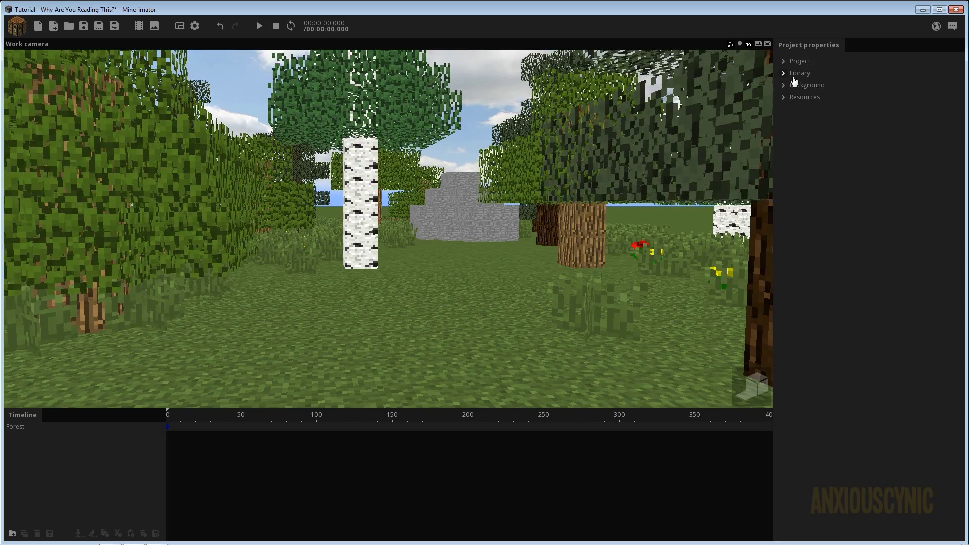
click(794, 75)
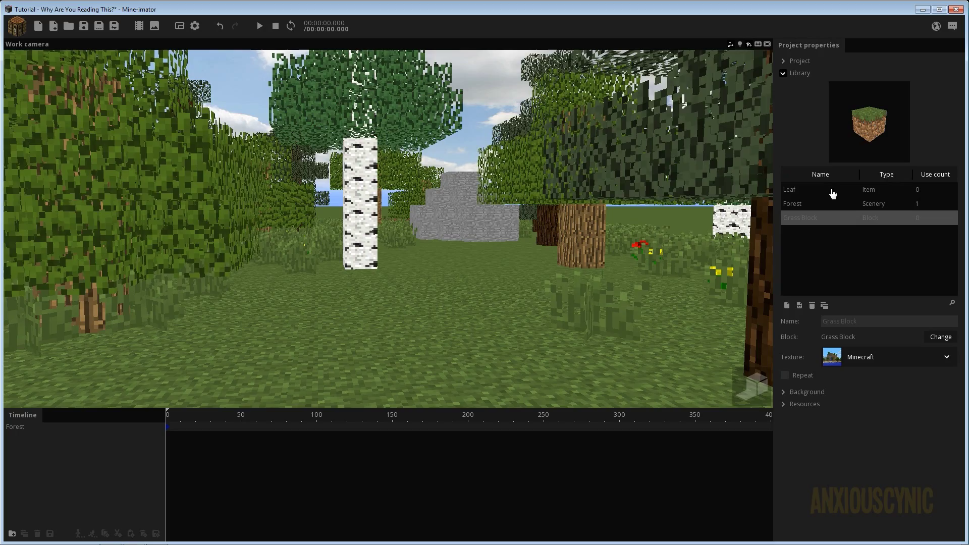
click(822, 202)
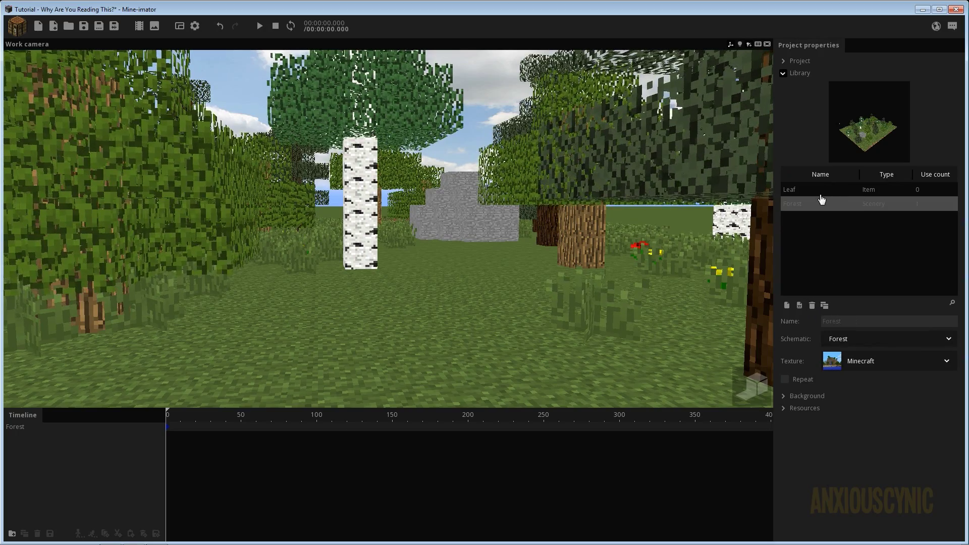
click(818, 194)
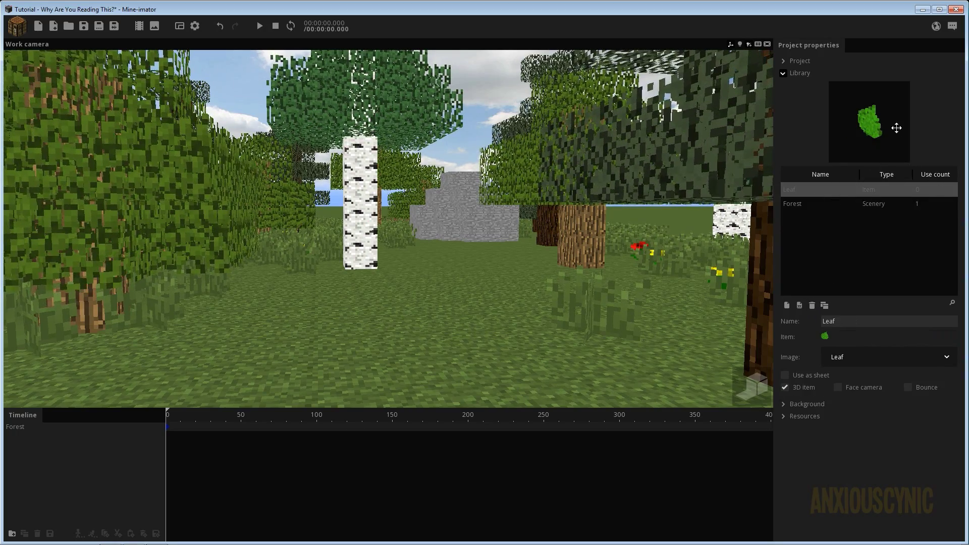
mouse_move(895, 127)
mouse_down()
mouse_move(871, 126)
mouse_move(902, 126)
mouse_move(868, 100)
mouse_move(790, 126)
mouse_move(891, 118)
mouse_move(894, 135)
mouse_up()
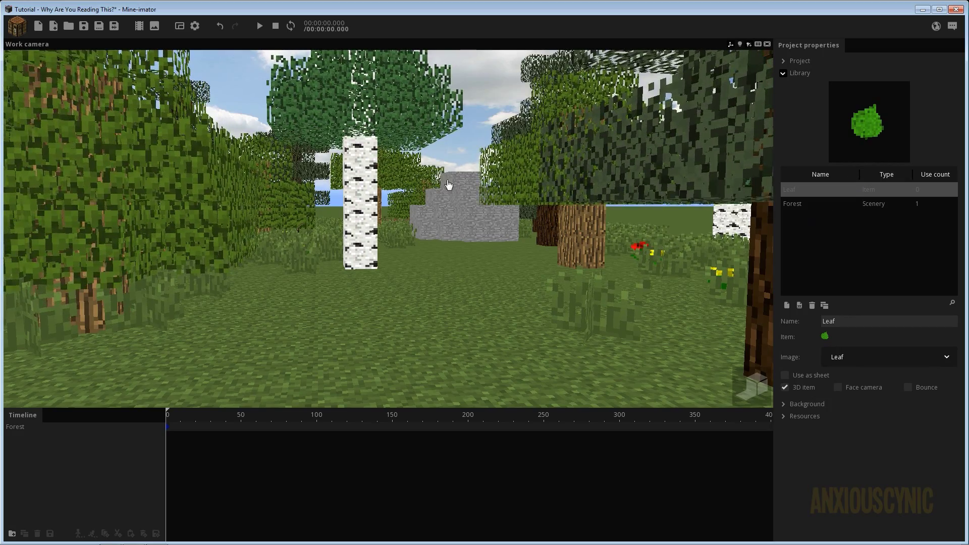
Create a particle creator from the Snow preset and select it in the timeline.
right_drag(389, 227, 432, 230)
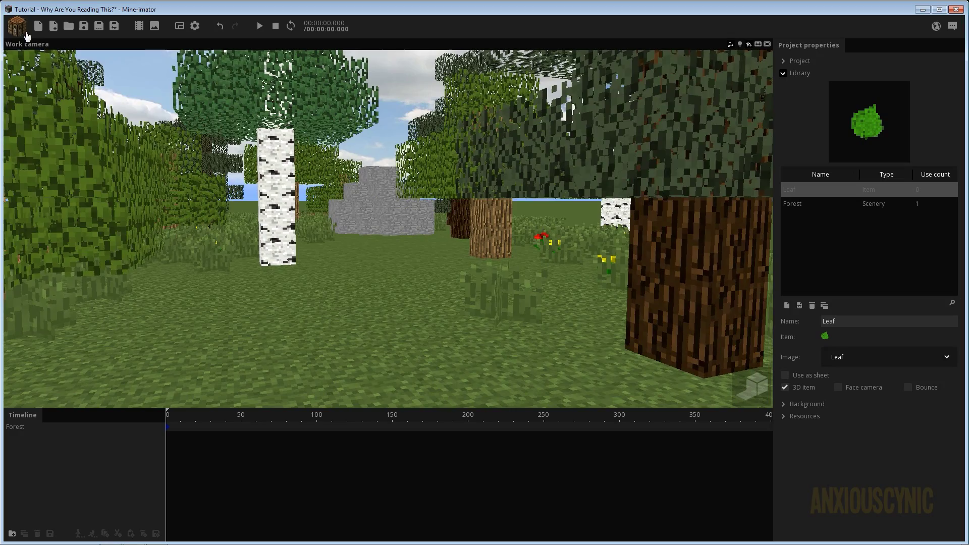
click(74, 106)
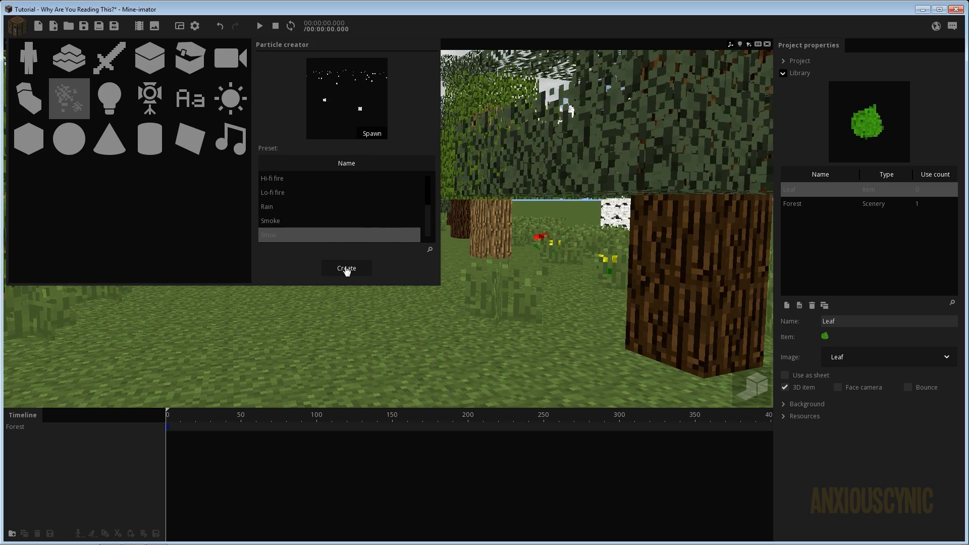
click(346, 268)
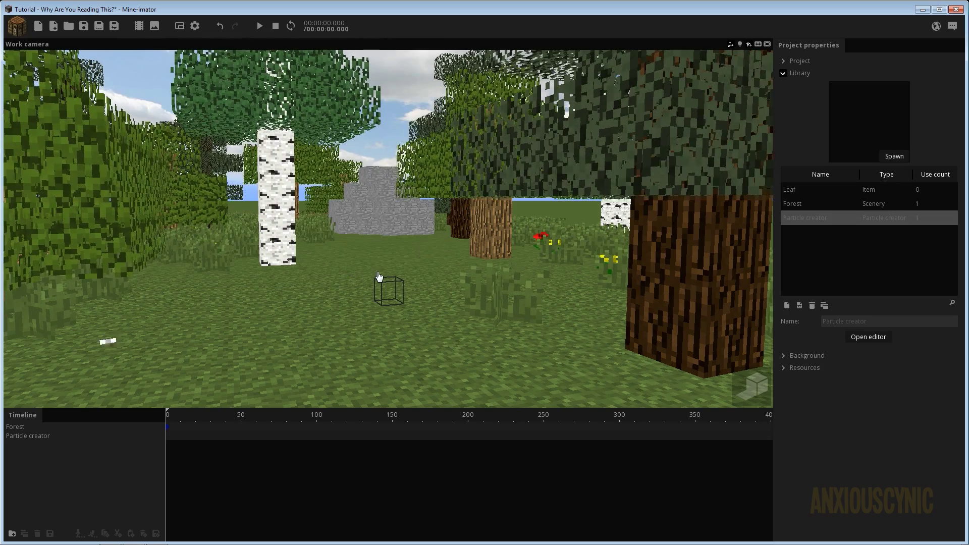
click(64, 439)
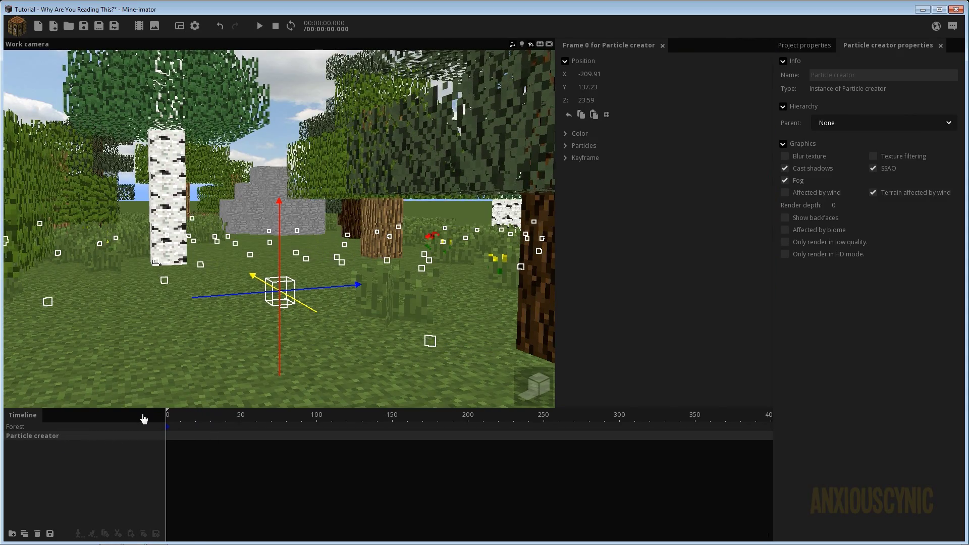
Raise the particle creator to treetop height, at a Z position of about 149.
right_drag(324, 306, 297, 314)
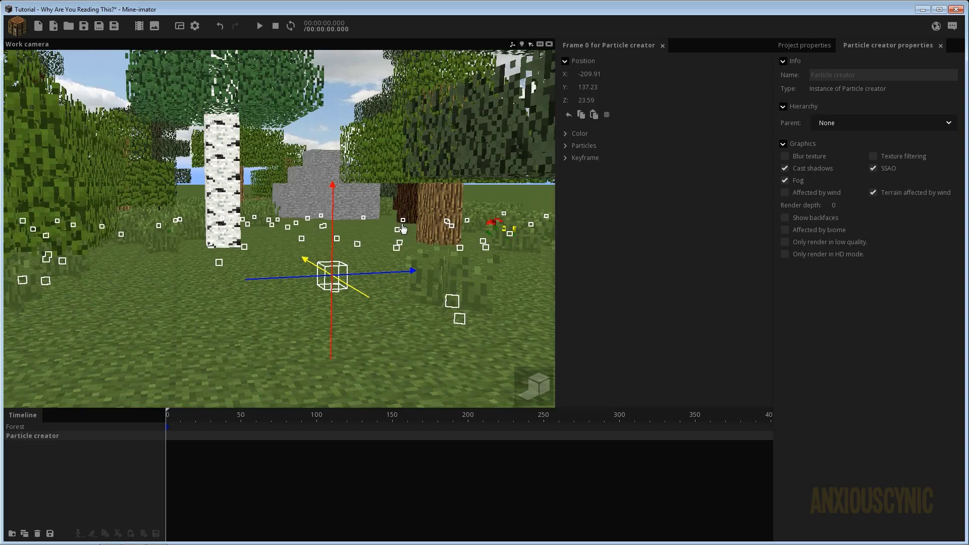
scroll(367, 186, down, 2)
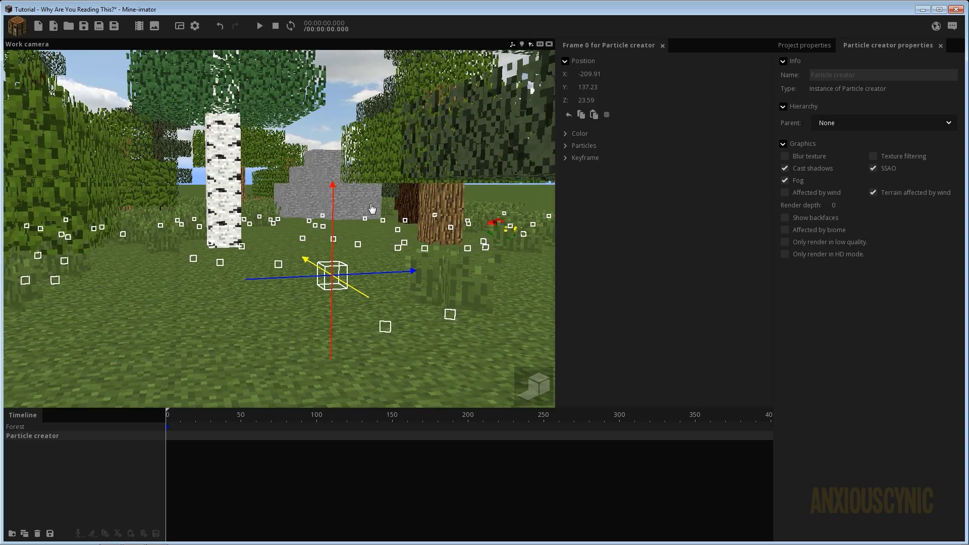
drag(369, 184, 297, 182)
scroll(353, 190, down, 4)
right_drag(353, 190, 383, 186)
drag(300, 186, 298, 75)
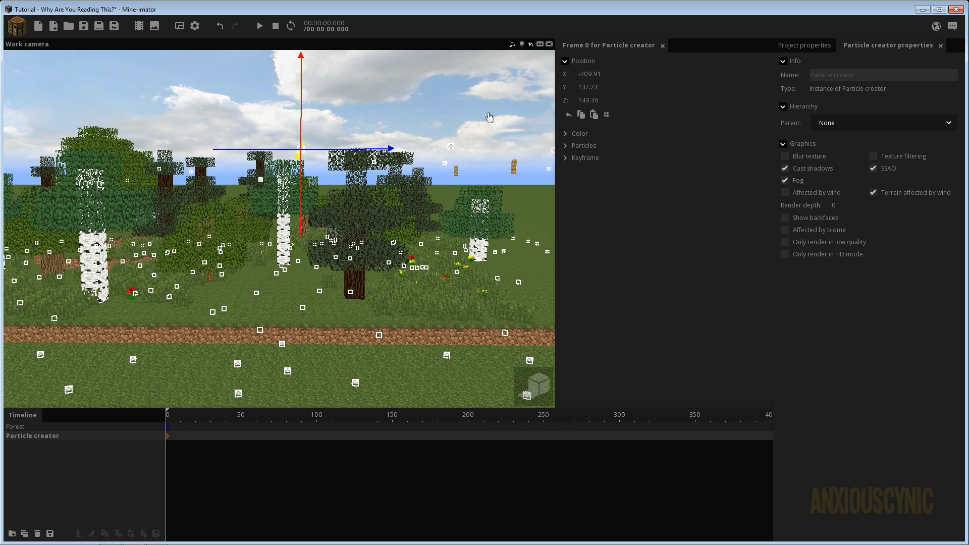
Reset the particle creator's X and Y positions to 0 and set its Z position to 200.
right_click(588, 89)
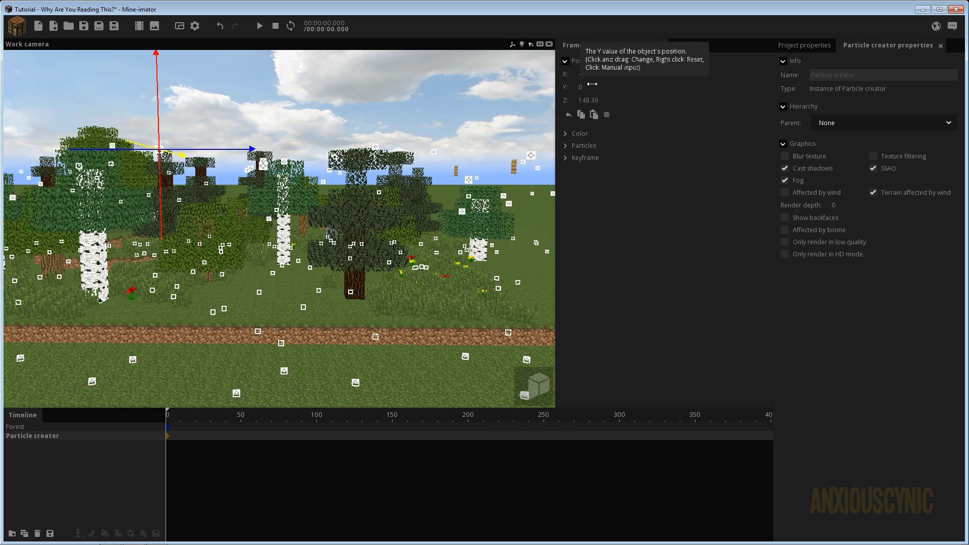
drag(367, 98, 388, 116)
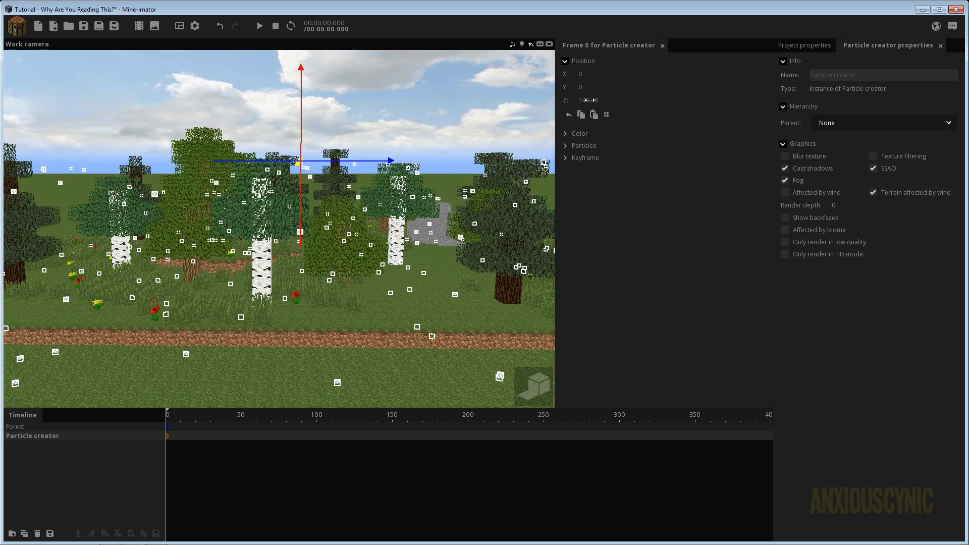
click(591, 101)
text(200)
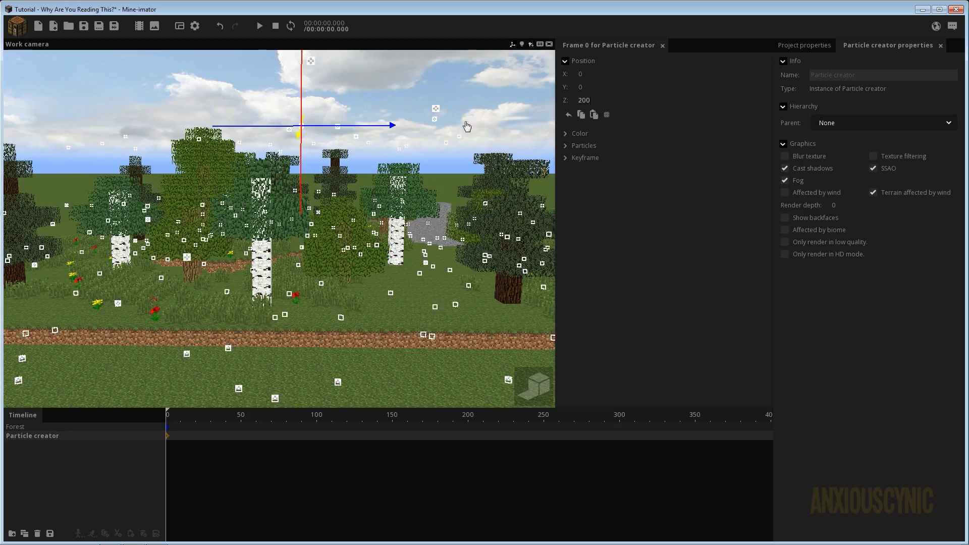
Lower the particle creator closer to the treetops and set its Z position to 176.
drag(466, 126, 265, 148)
drag(395, 203, 348, 183)
drag(301, 98, 300, 100)
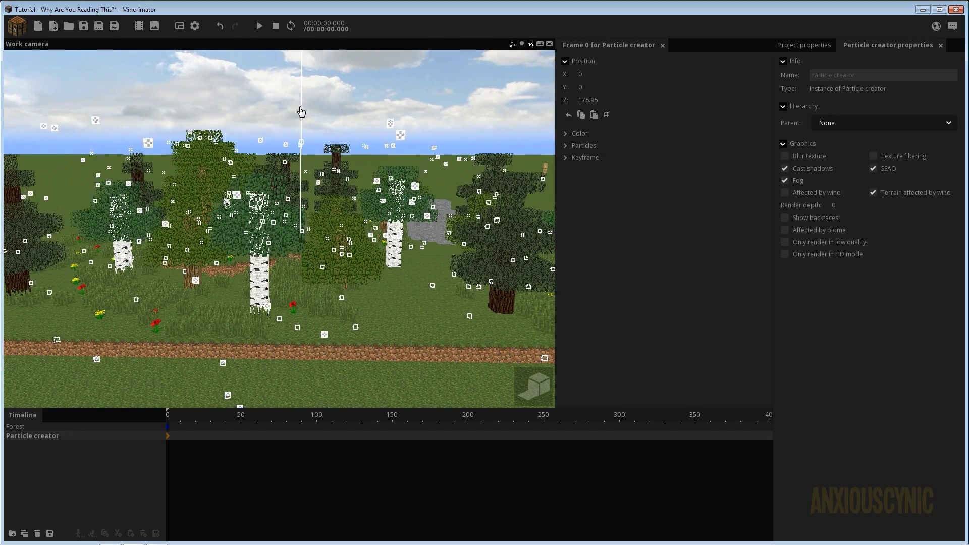
drag(403, 181, 357, 195)
right_drag(369, 207, 403, 261)
key(w)
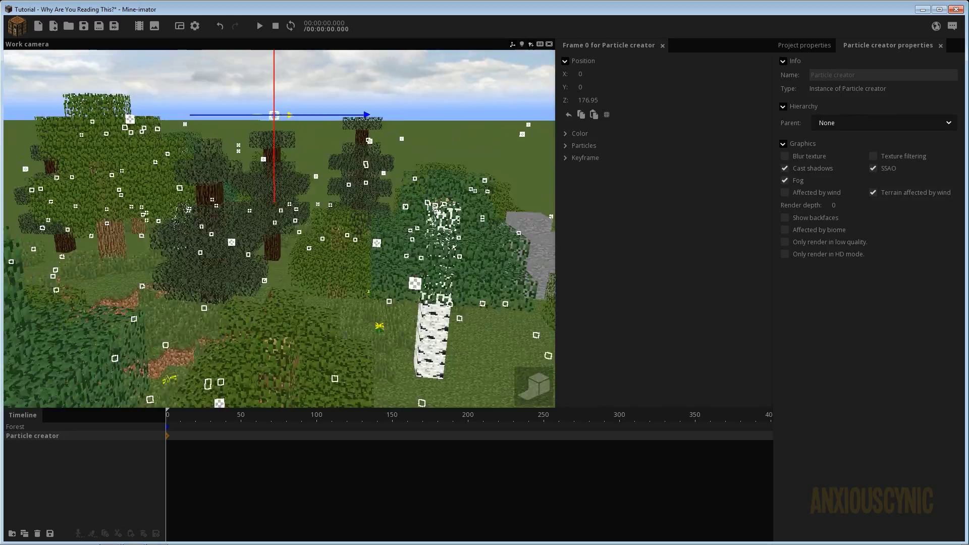
right_drag(377, 229, 378, 211)
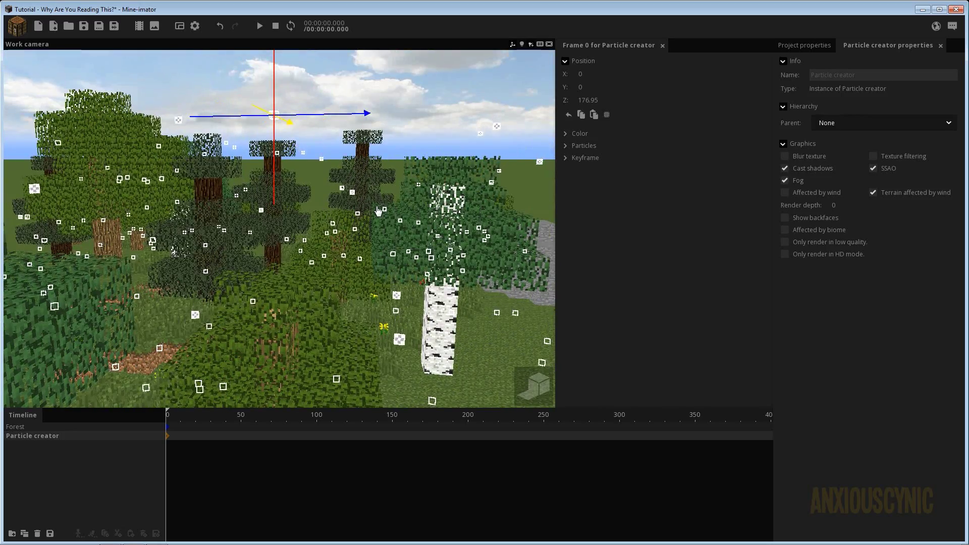
click(584, 102)
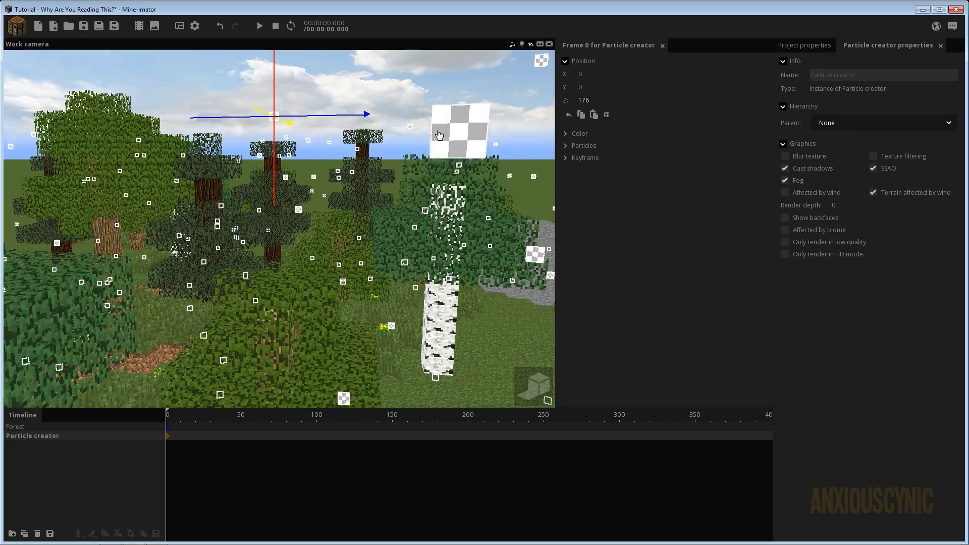
Open the particle editor for the snow particle creator and view its spawn region over the whole forest.
right_drag(437, 134, 455, 204)
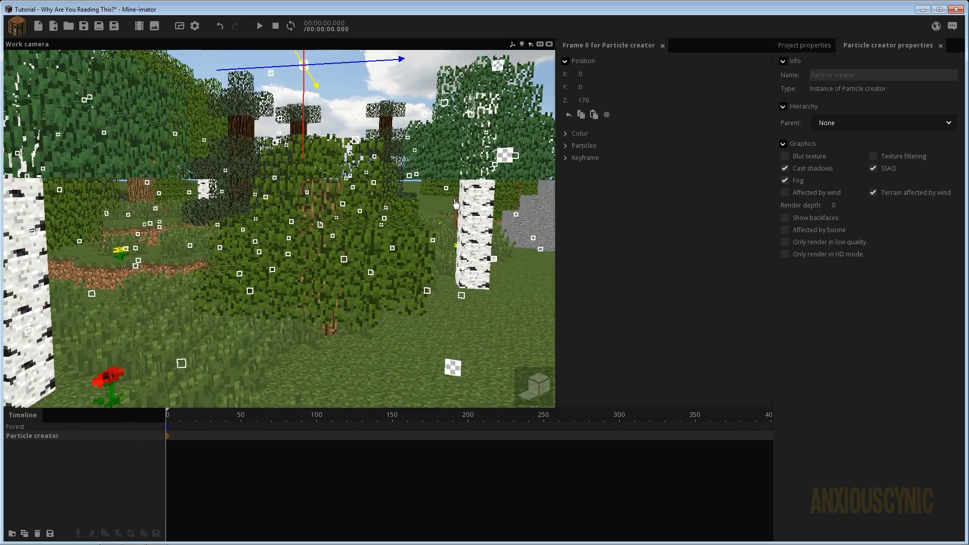
click(805, 45)
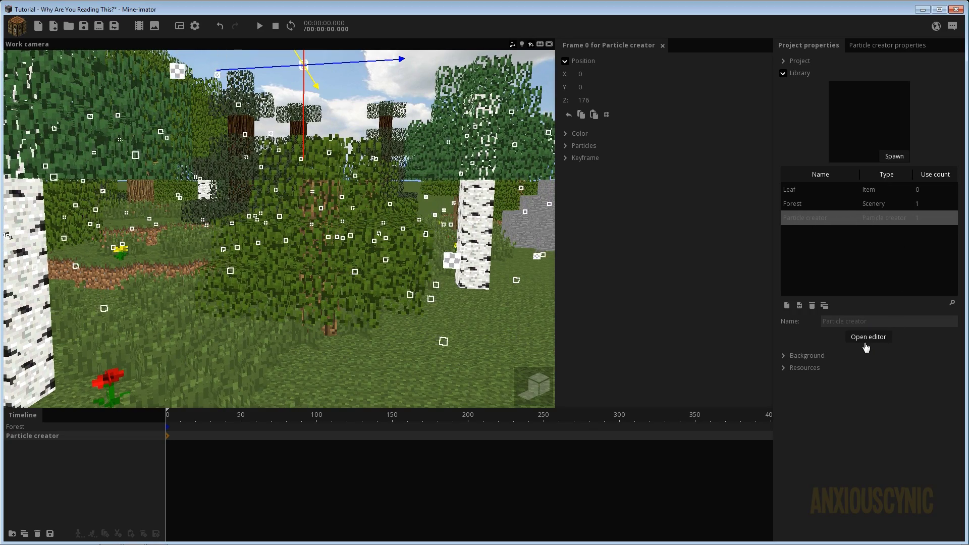
click(868, 338)
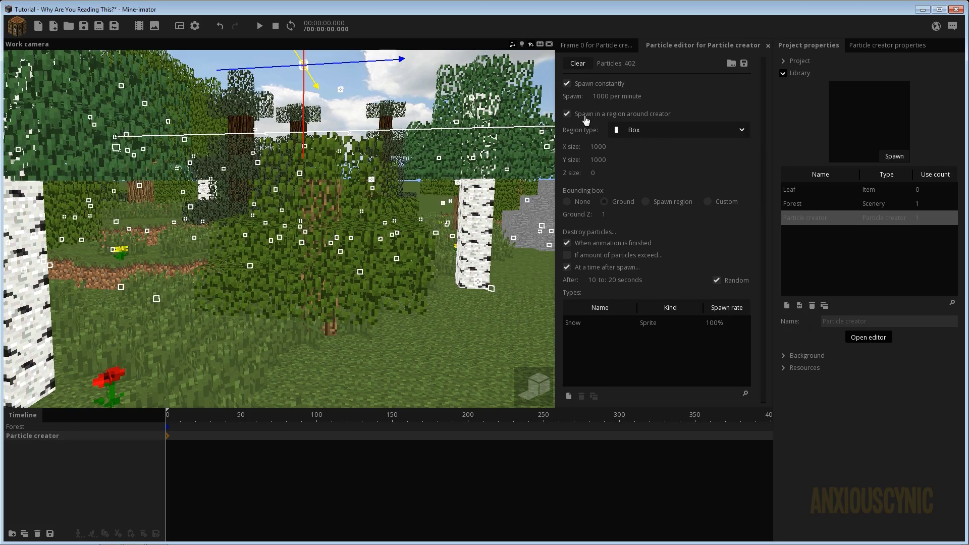
drag(426, 188, 417, 156)
scroll(416, 186, down, 6)
scroll(426, 212, up, 4)
drag(439, 243, 440, 228)
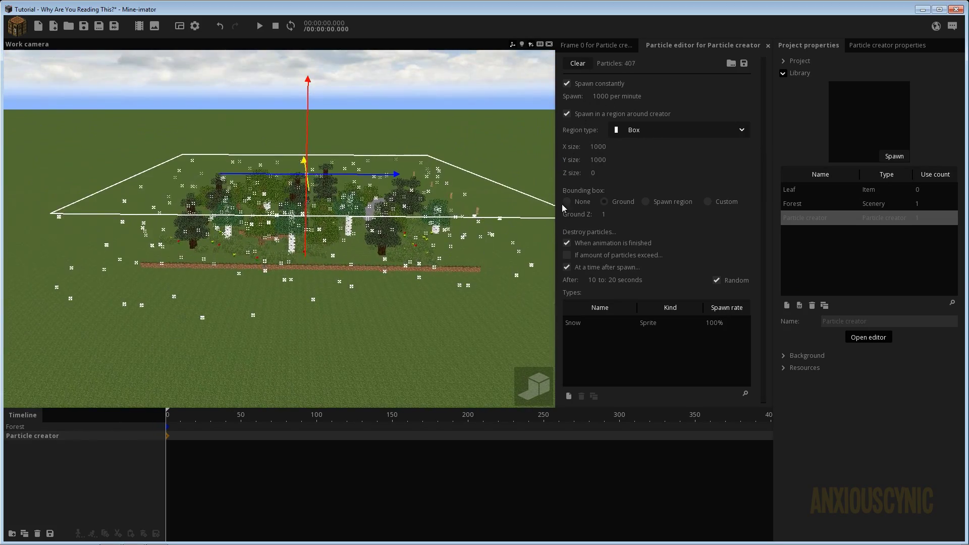
Try a smaller Y size for the spawn region, and set it back to 1000.
drag(604, 160, 603, 160)
click(600, 161)
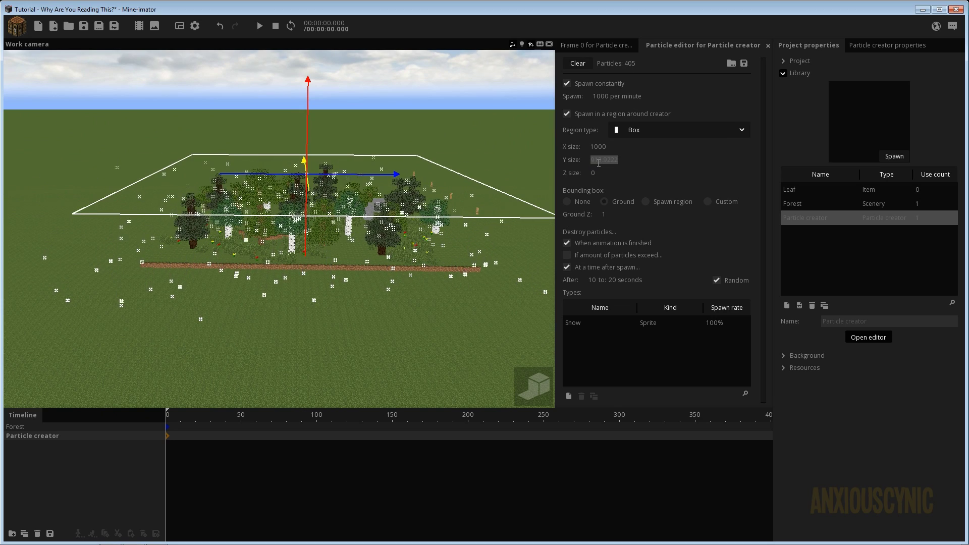
text(1000)
key(Return)
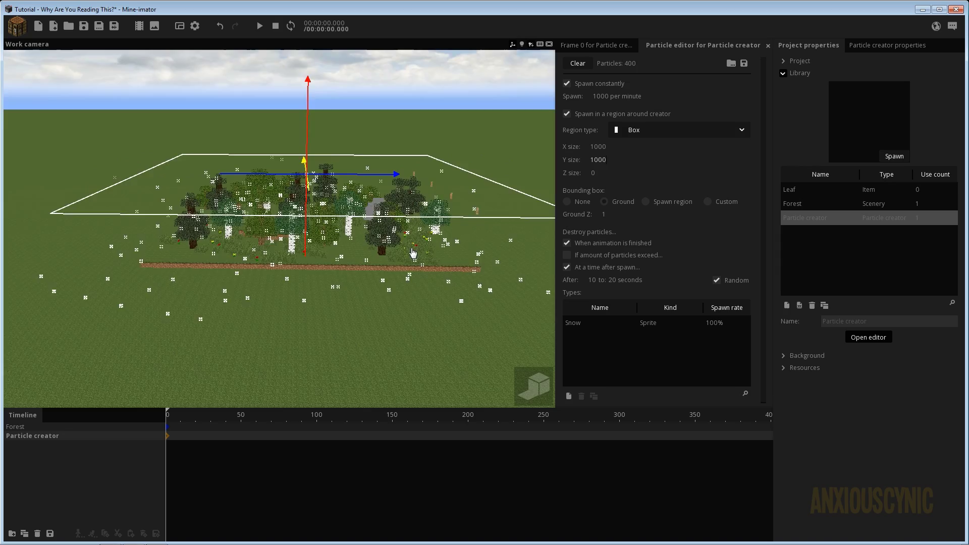
Examine the box spawn region from the side, above and inside the forest, down to where particles meet the ground.
middle_drag(413, 252, 406, 195)
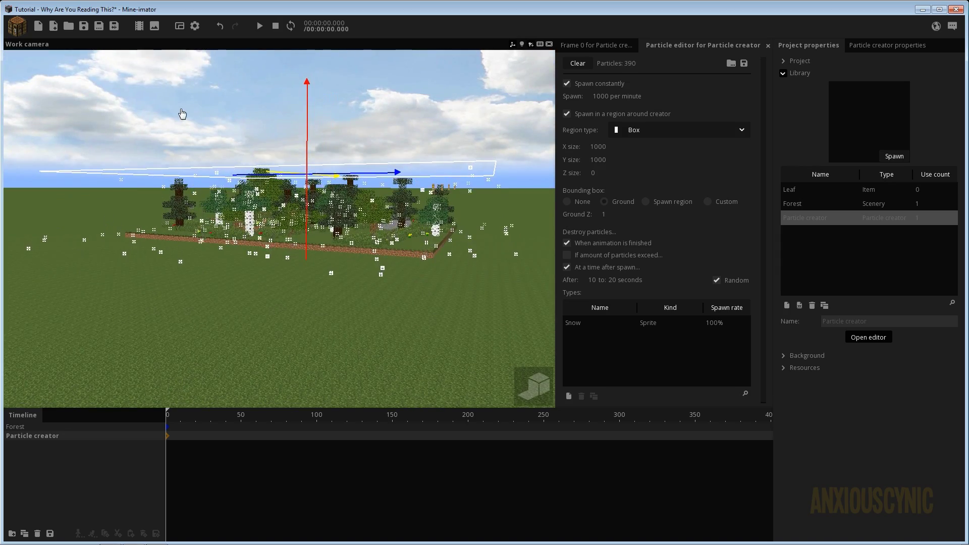
middle_drag(182, 114, 184, 166)
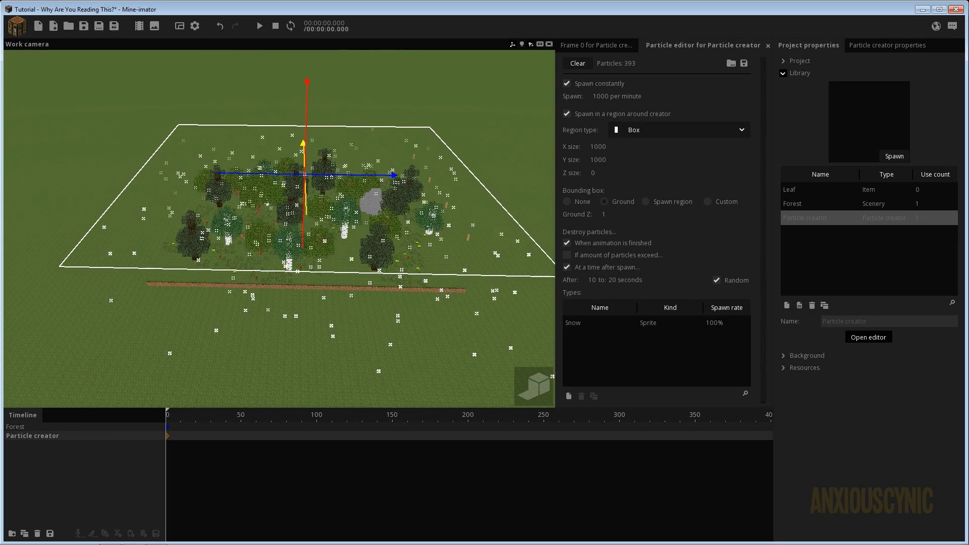
drag(398, 226, 399, 205)
right_drag(398, 205, 417, 192)
key(w)
key(s)
key(w)
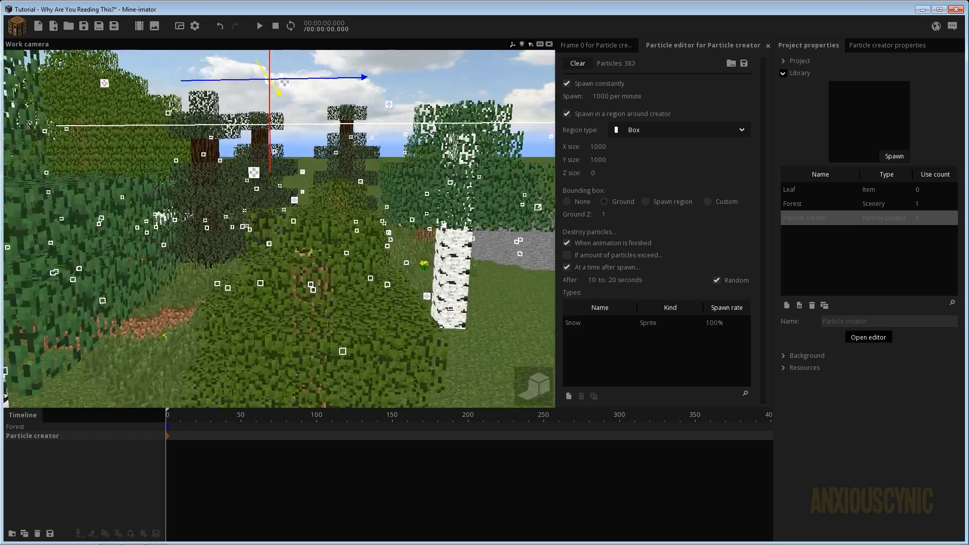
mouse_move(377, 260)
mouse_down()
mouse_move(377, 217)
mouse_move(378, 260)
mouse_up()
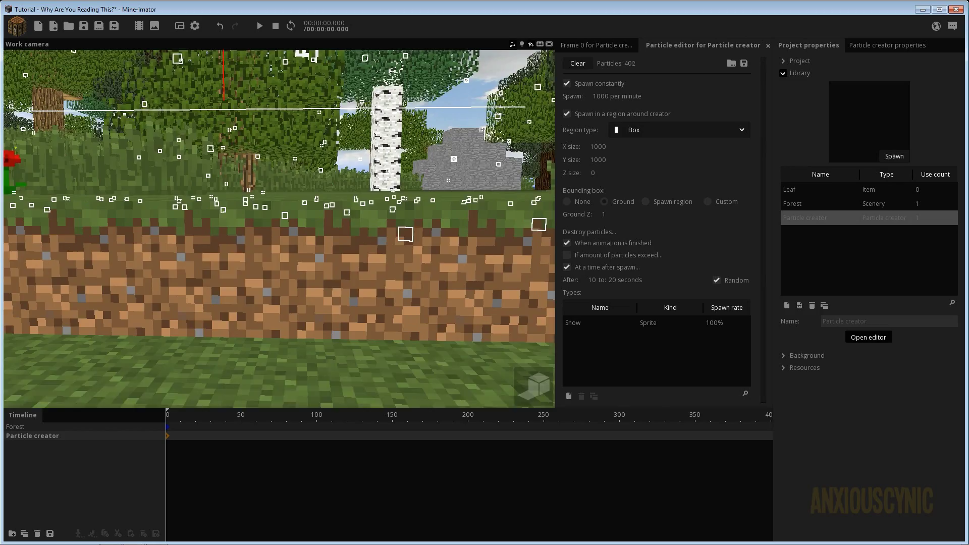
right_drag(377, 259, 338, 236)
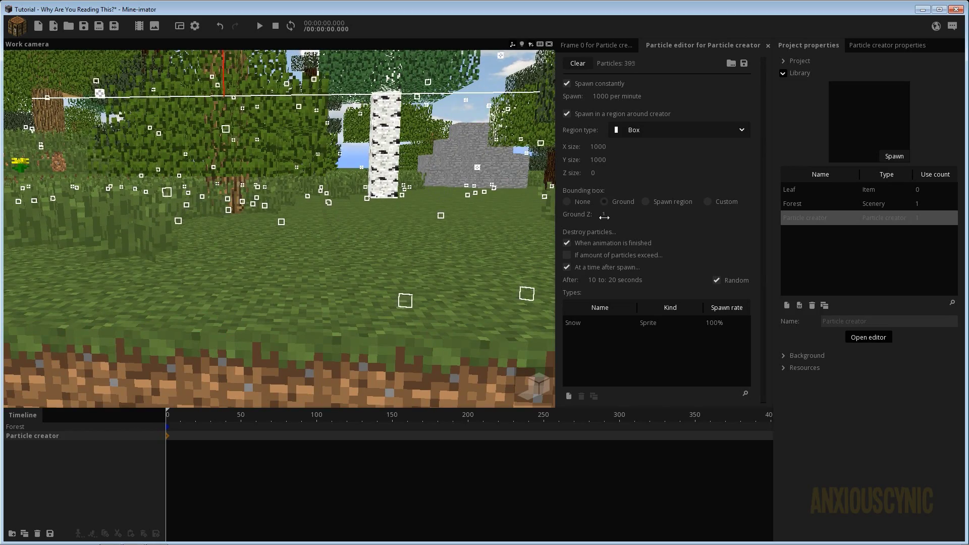
Set the particle bounding box's ground Z to 16, and return to the particle creator's editor with the creator reselected.
drag(611, 217, 685, 209)
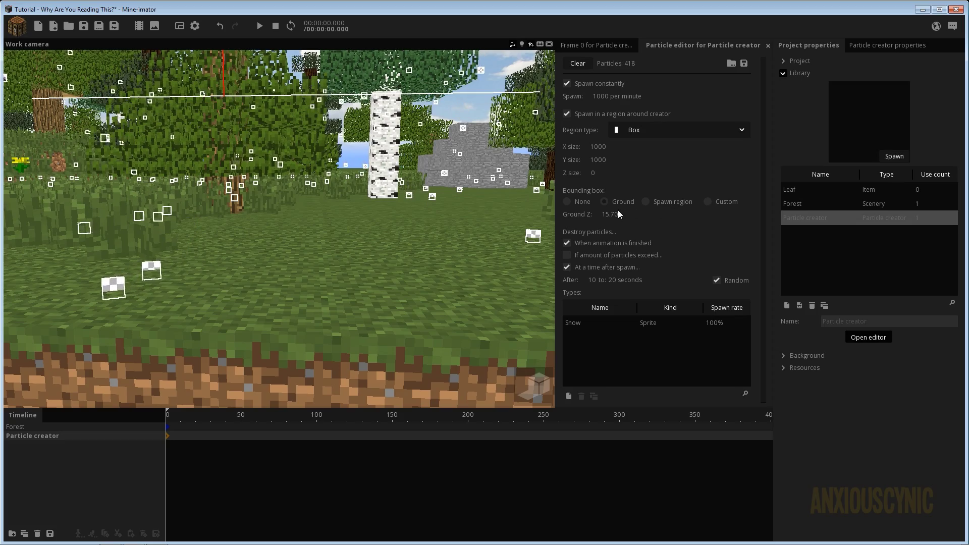
text(16)
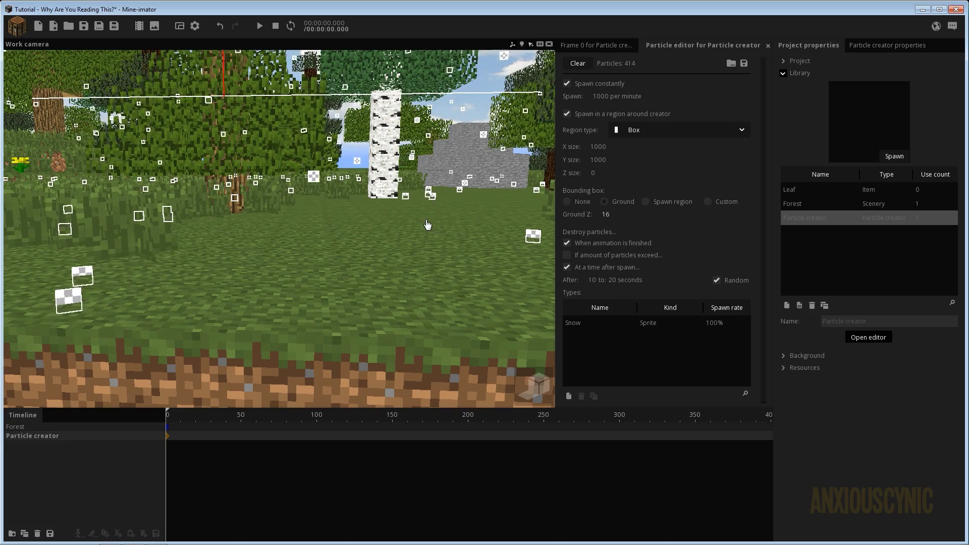
click(426, 221)
right_drag(427, 222, 358, 142)
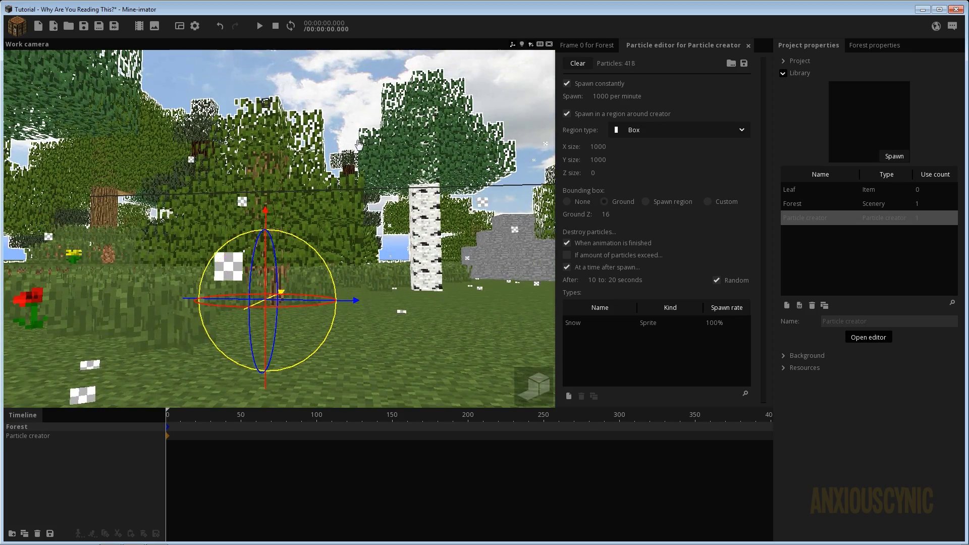
click(523, 188)
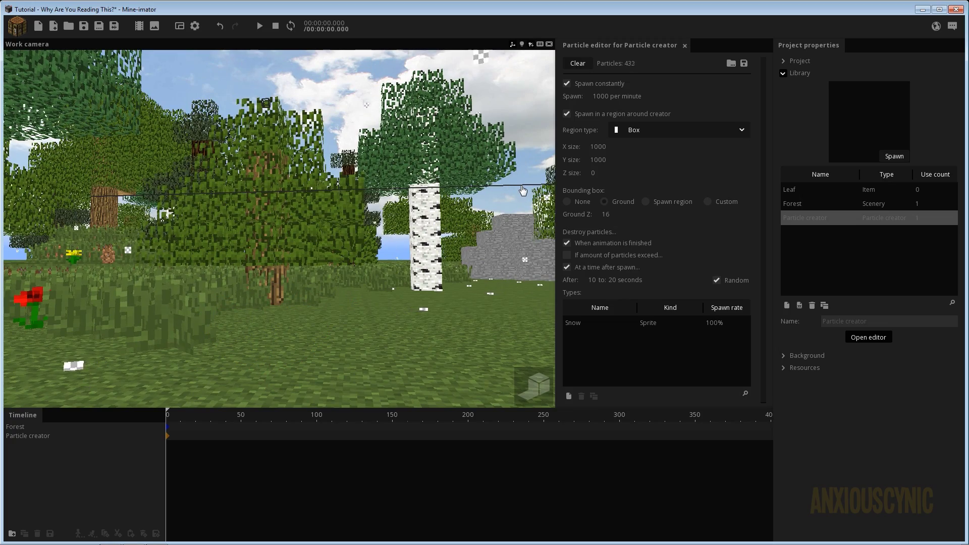
click(523, 190)
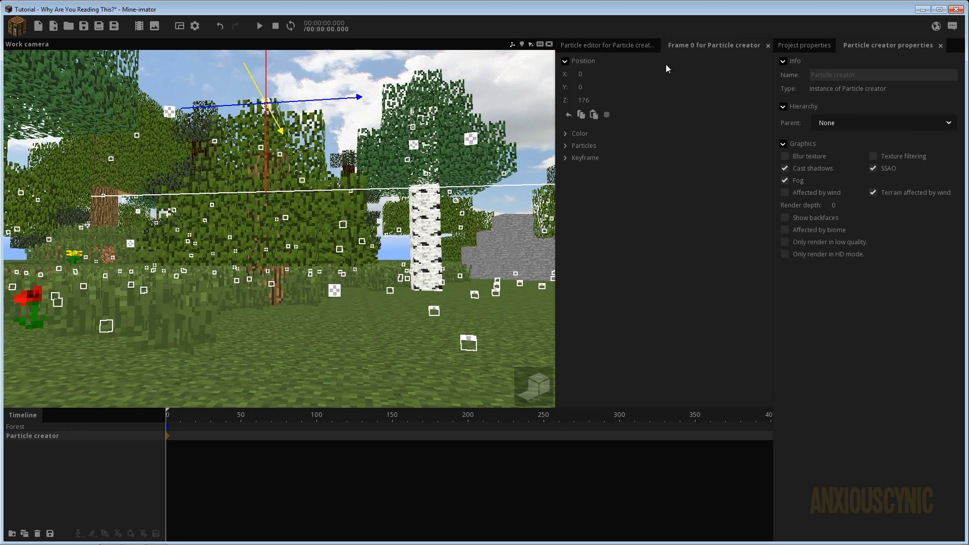
click(622, 46)
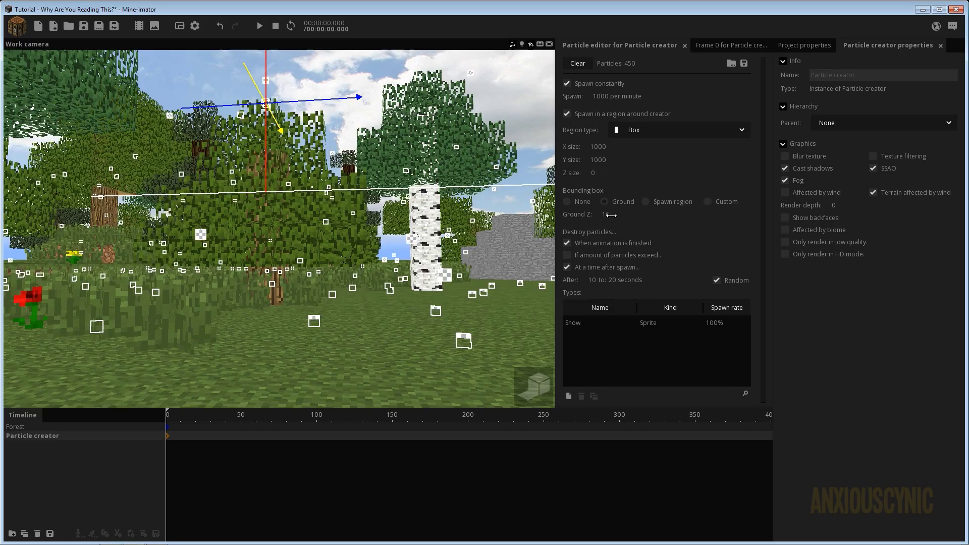
Examine where the snow particles land on the grass from the edge of the forest and from ground level.
drag(432, 251, 323, 253)
scroll(387, 220, down, 4)
scroll(387, 224, up, 2)
scroll(387, 223, up, 2)
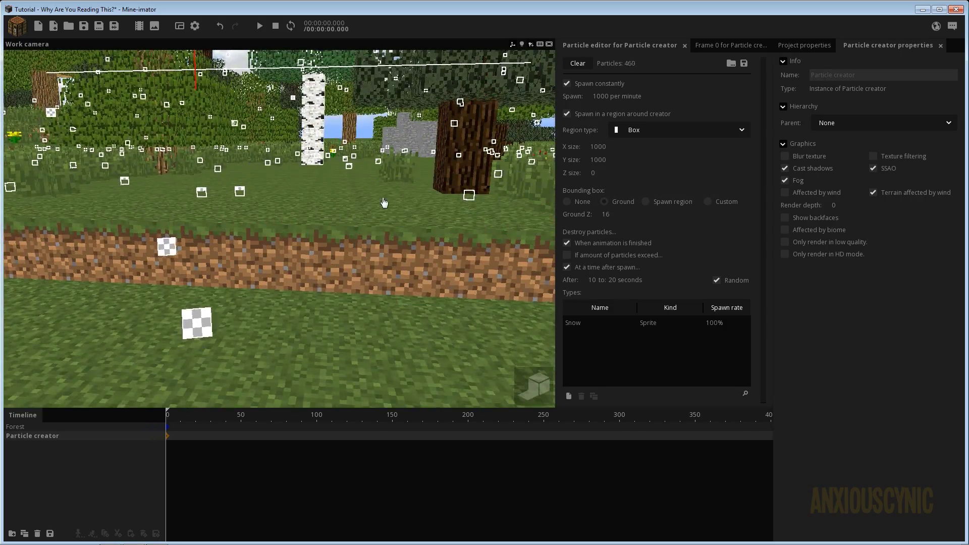
drag(385, 203, 497, 192)
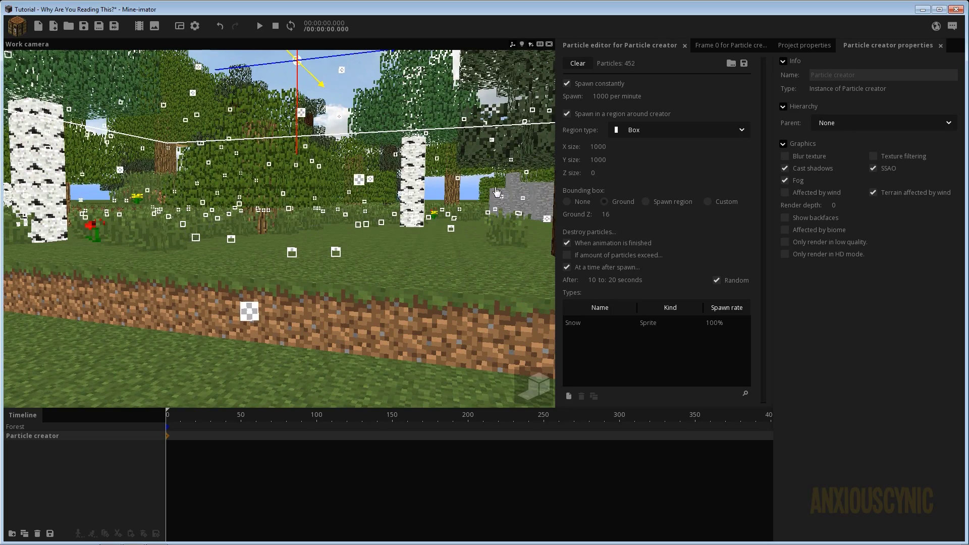
right_drag(497, 192, 525, 194)
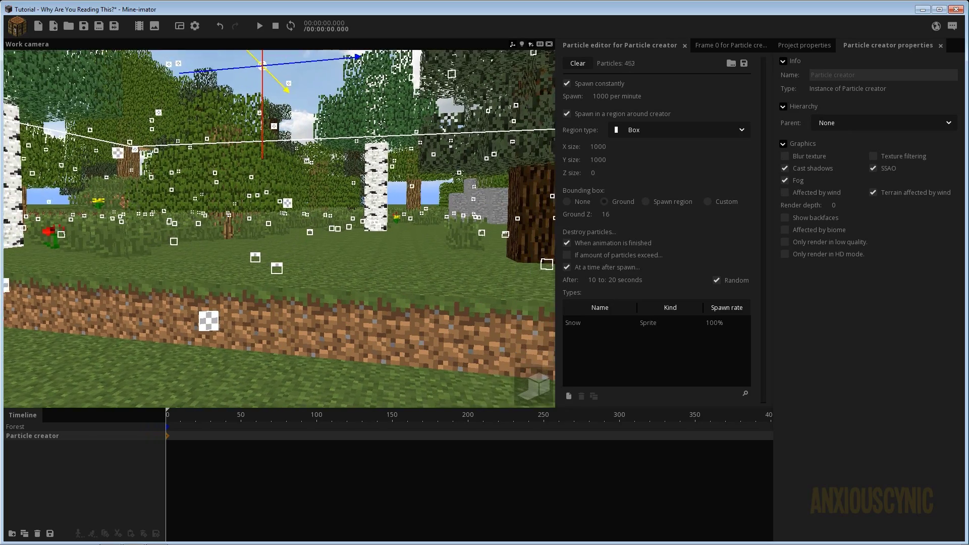
right_drag(412, 187, 412, 334)
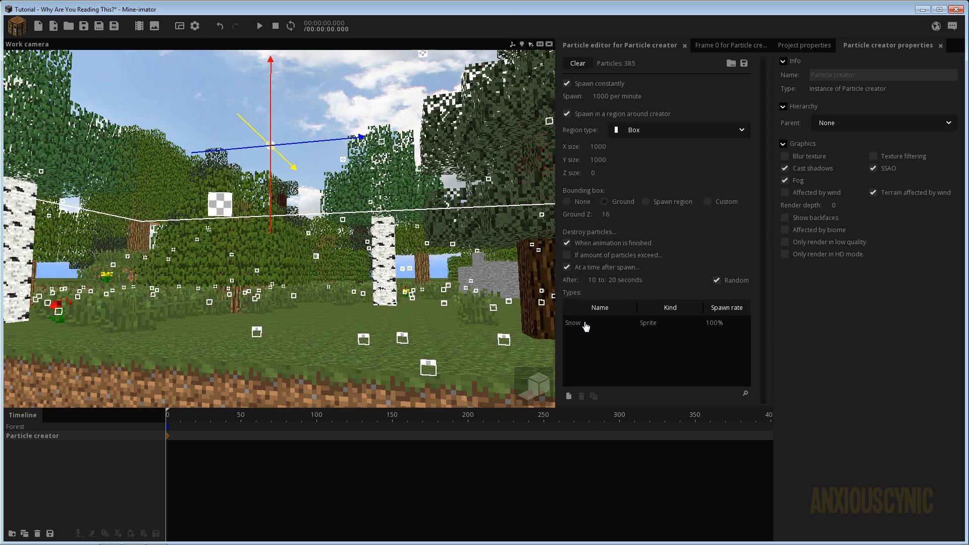
Select the Snow particle type and view its sprite settings and the available particle kinds.
click(585, 326)
click(761, 257)
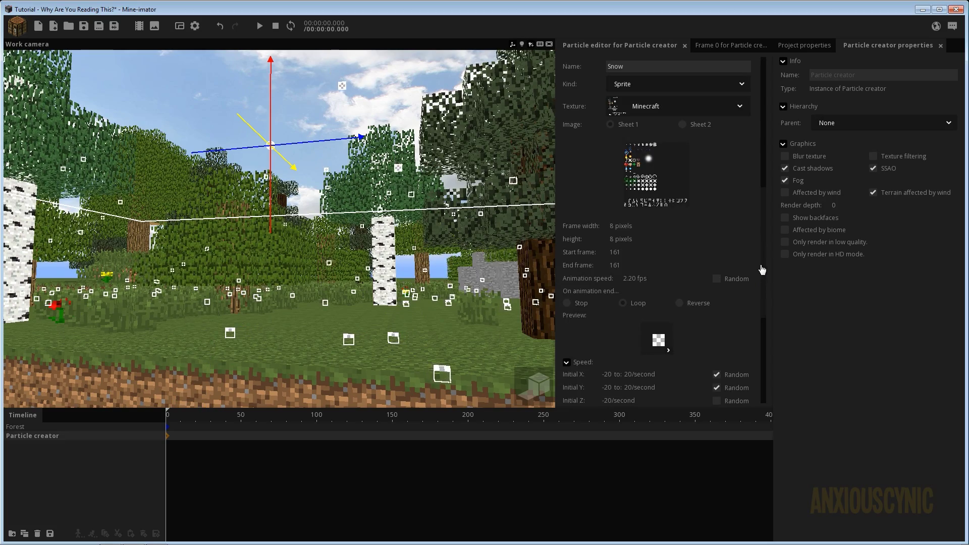
mouse_move(762, 268)
mouse_down()
mouse_move(760, 176)
mouse_move(769, 259)
mouse_up()
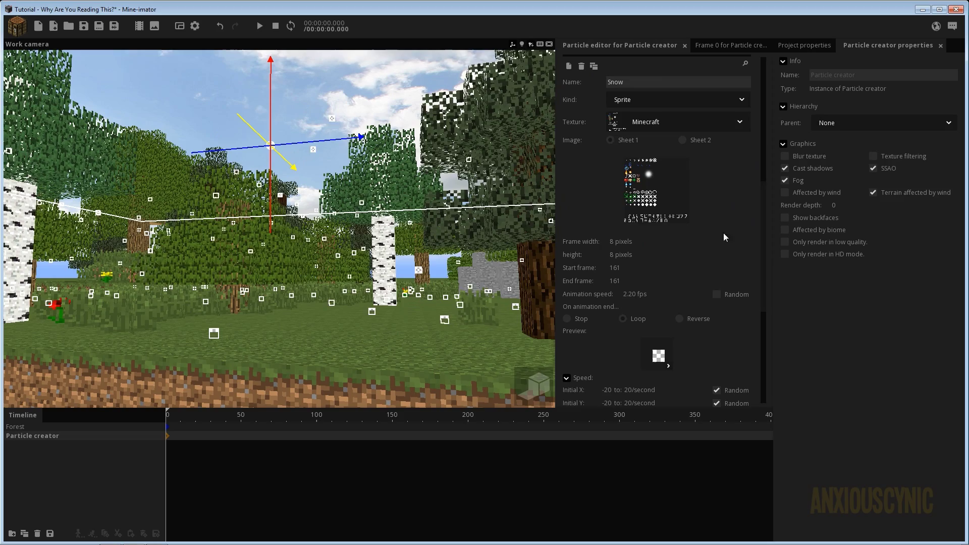
drag(760, 246, 762, 216)
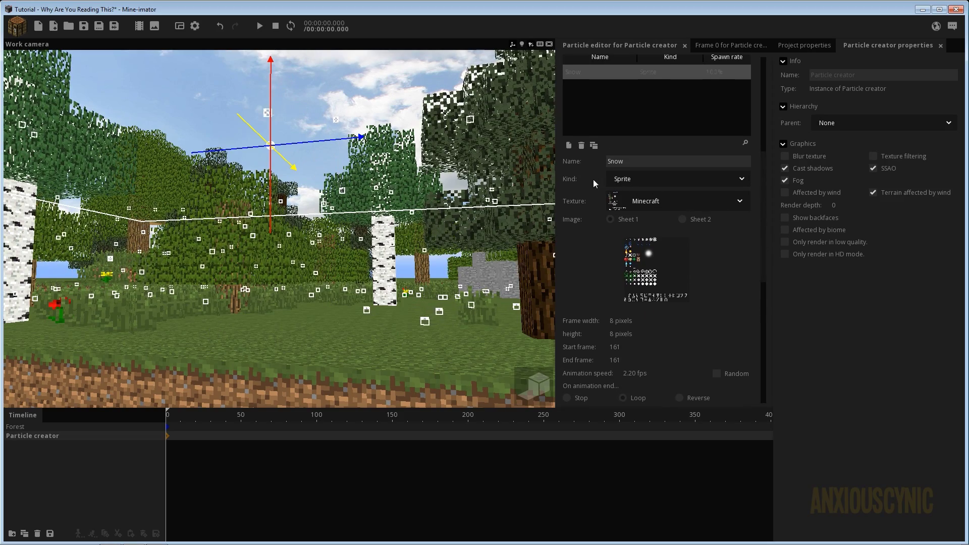
click(626, 181)
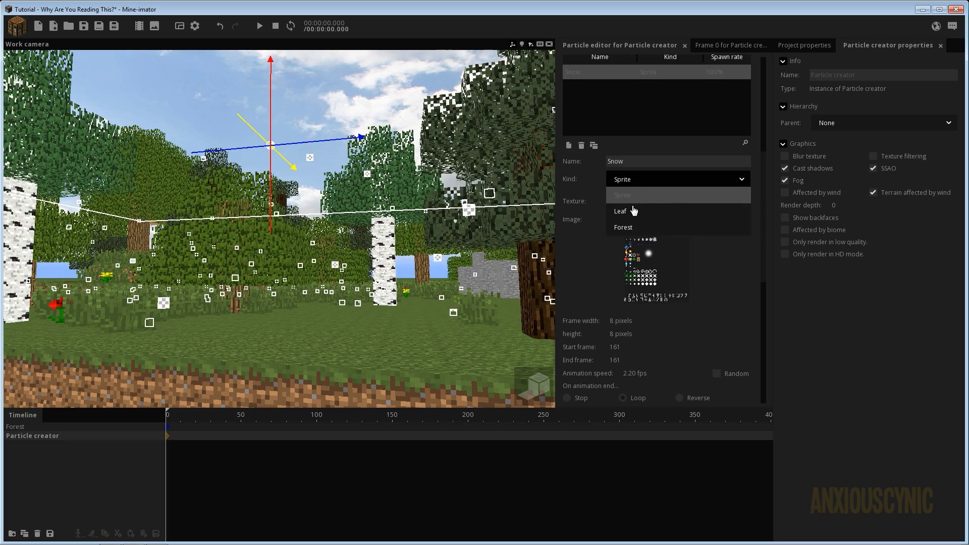
Preview the Leaf item in the project library.
click(816, 42)
click(817, 42)
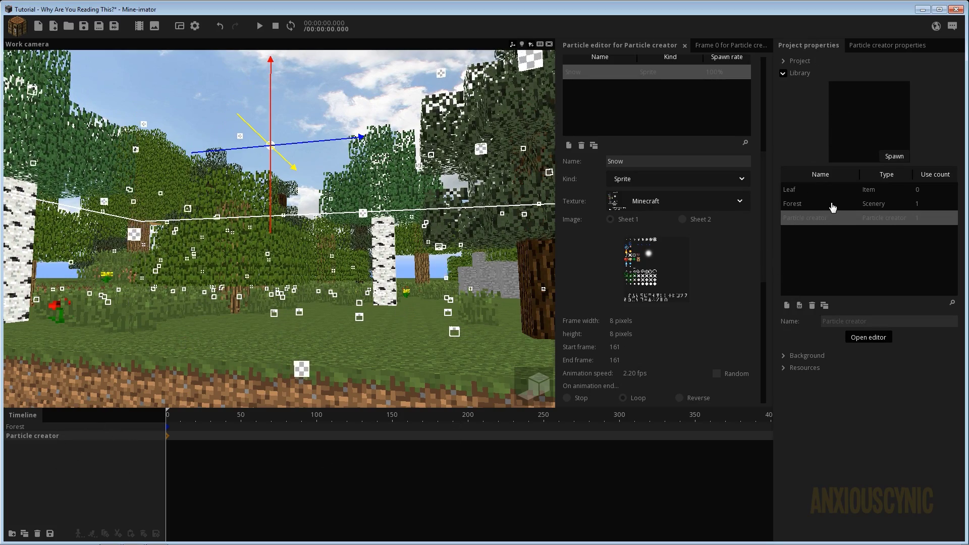
click(862, 191)
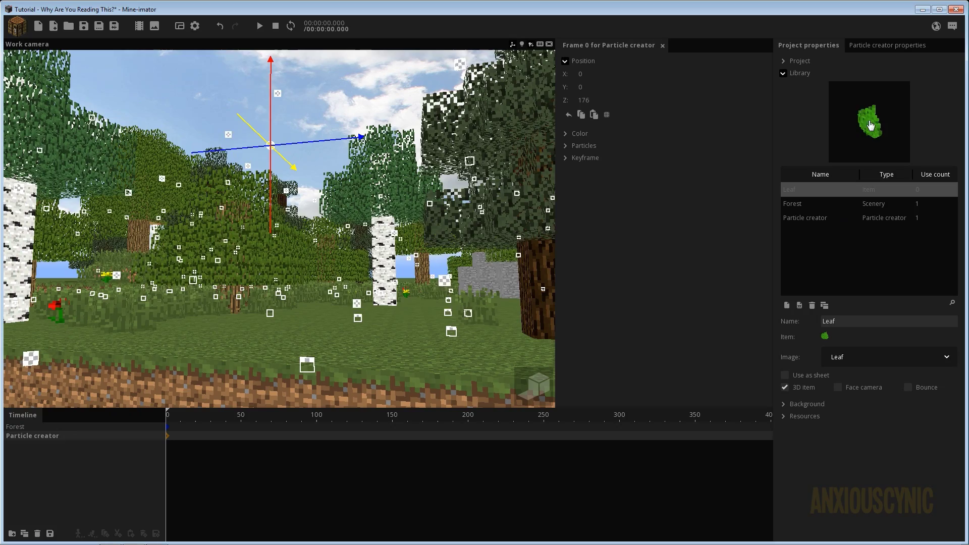
Reopen the particle creator's editor and change the Snow particle type's kind to the Leaf item.
click(828, 219)
click(867, 337)
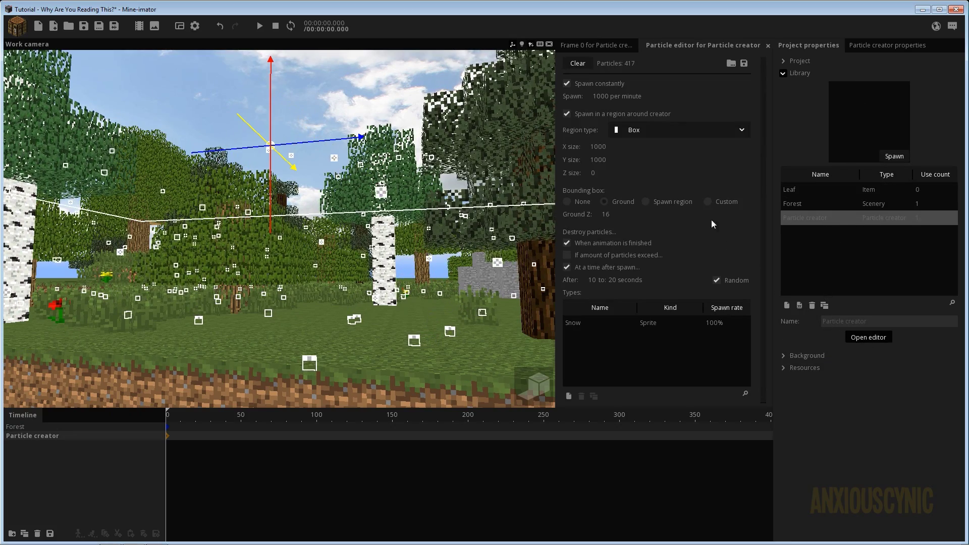
click(628, 323)
drag(766, 146, 768, 228)
click(652, 189)
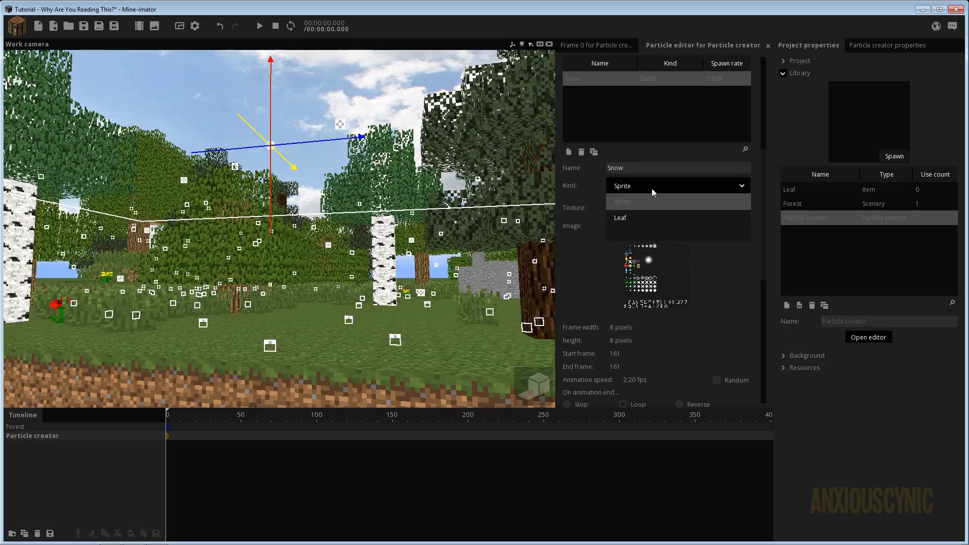
click(627, 217)
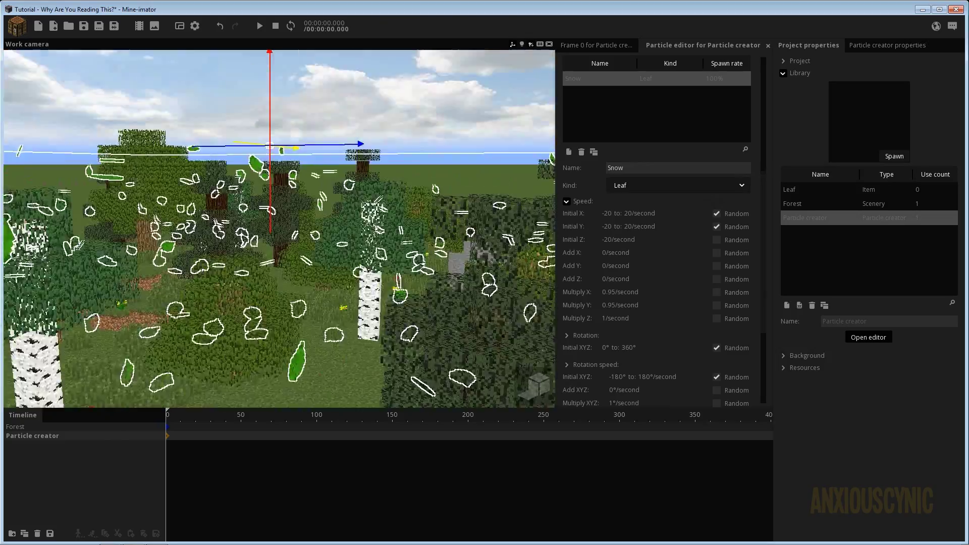
Make the leaf particles' scale random, ranging from 0.1 to 0.25.
mouse_move(399, 153)
mouse_down()
mouse_move(368, 136)
mouse_move(399, 153)
mouse_up()
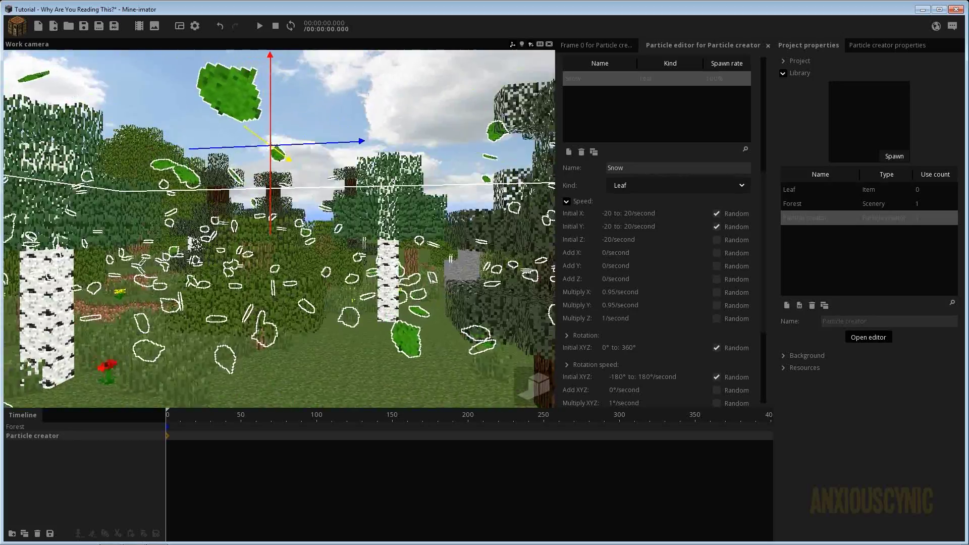
right_drag(399, 153, 397, 192)
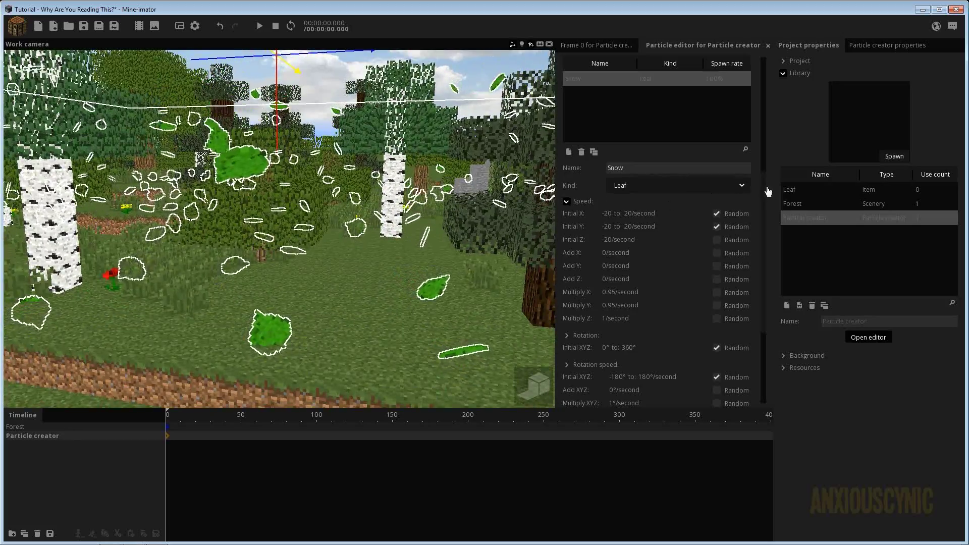
drag(763, 183, 775, 288)
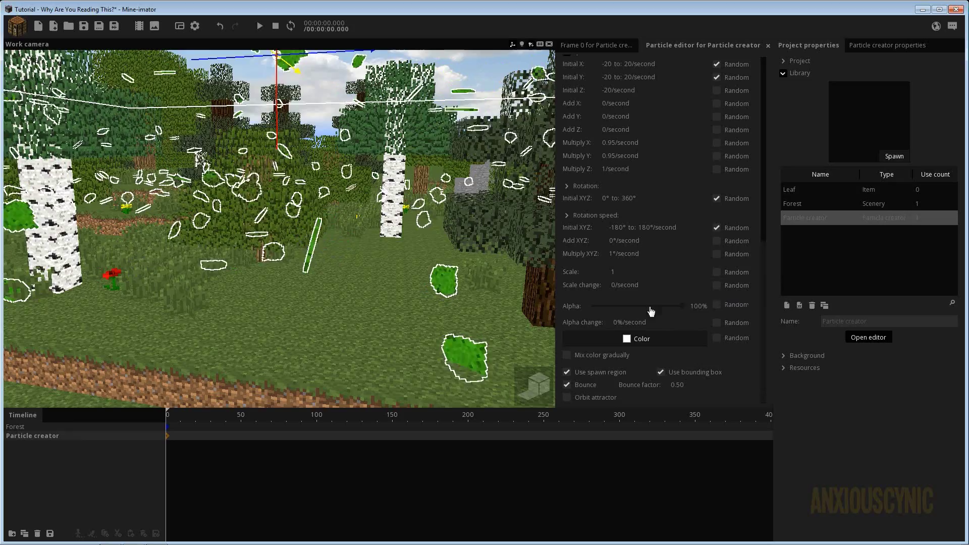
click(717, 272)
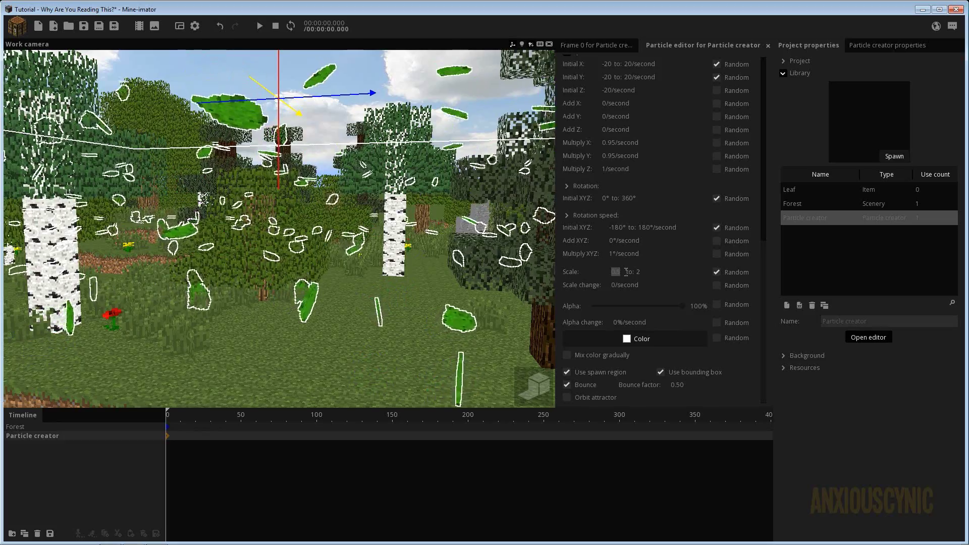
text(0.1)
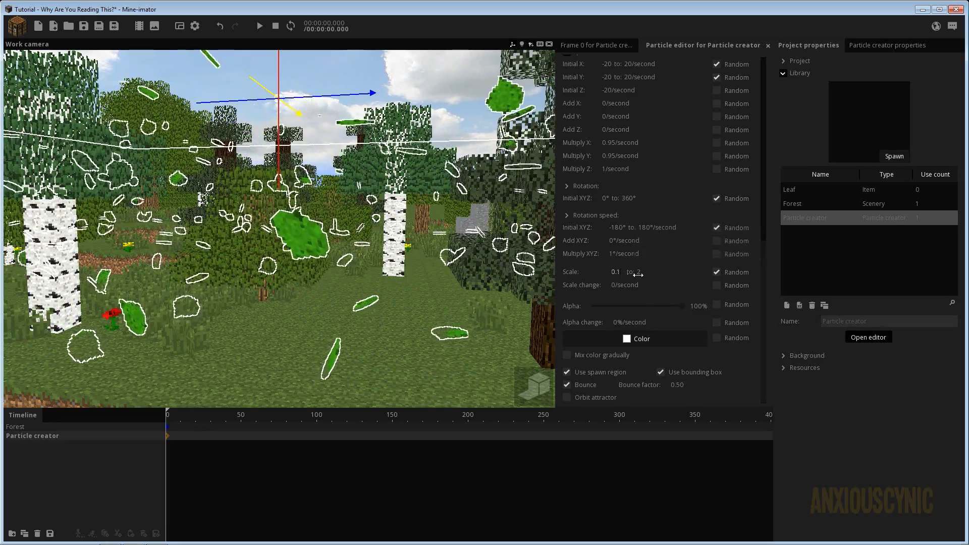
click(638, 272)
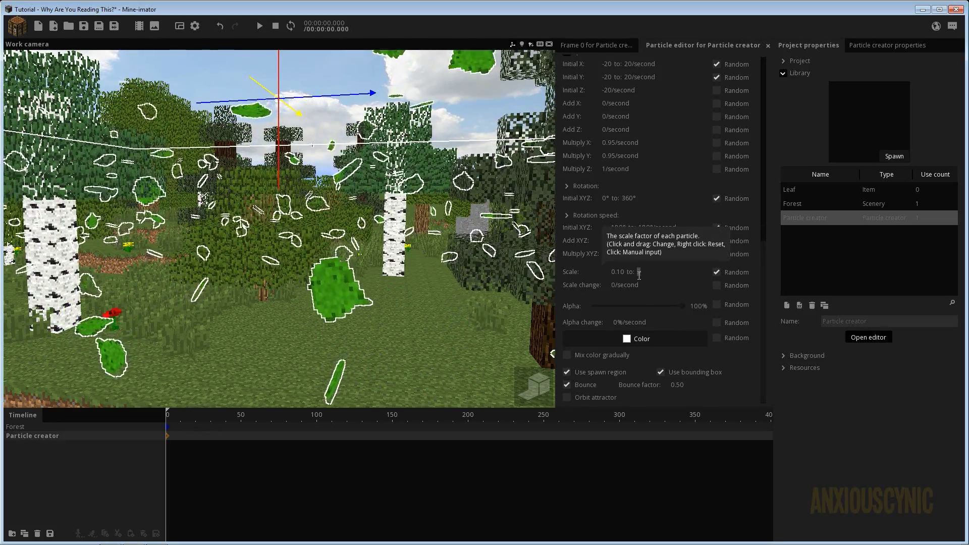
text(.25)
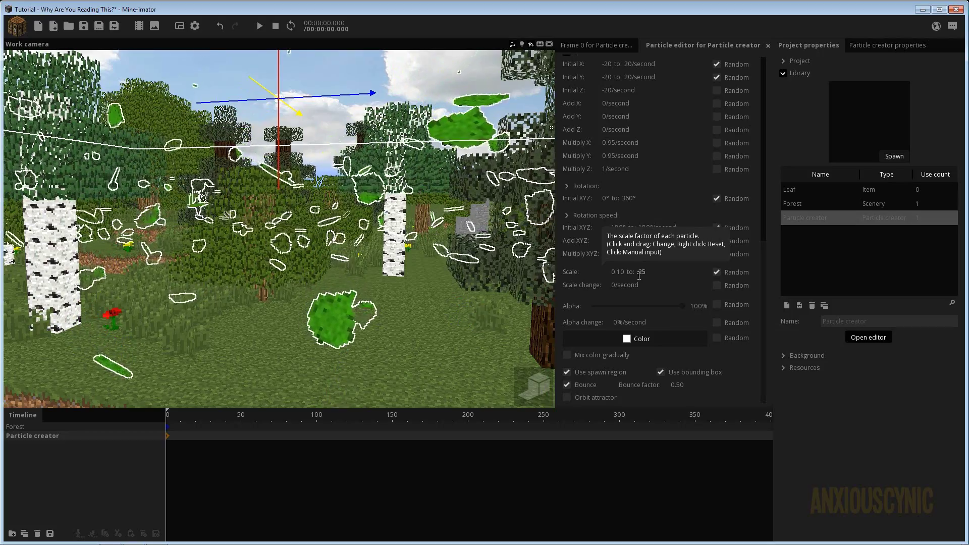
Save the project and view the smaller leaves falling from inside the forest.
mouse_move(412, 96)
right_down()
mouse_move(428, 115)
mouse_move(411, 96)
right_up()
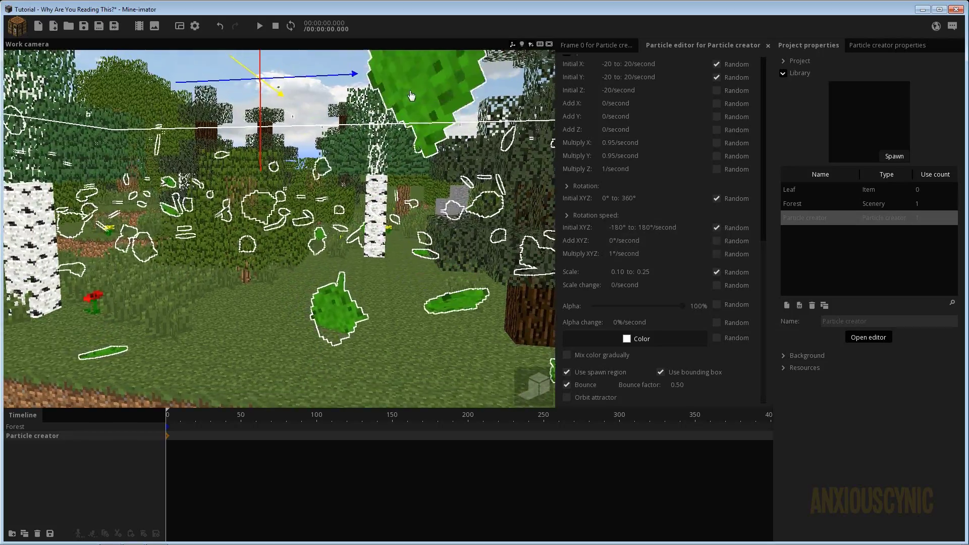
right_drag(329, 329, 298, 358)
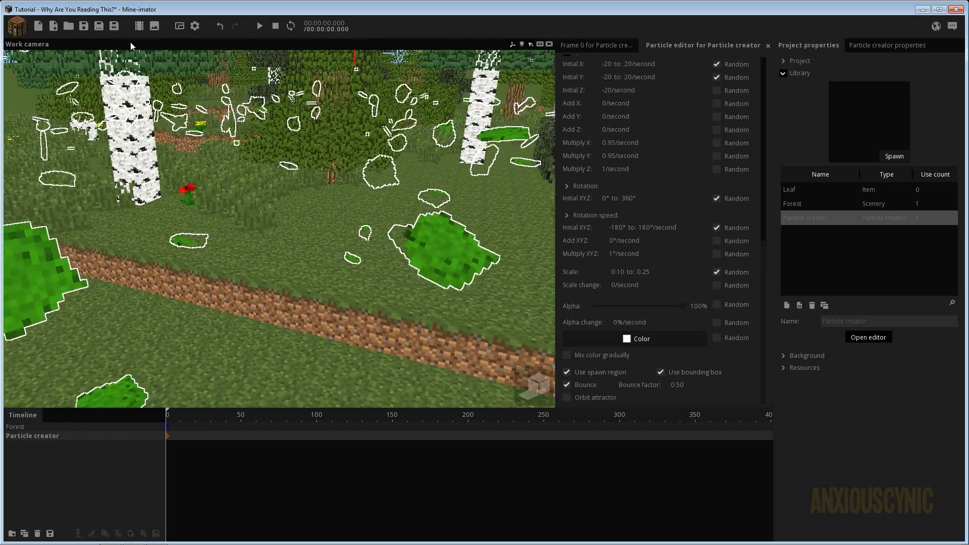
key(ctrl+s)
right_drag(284, 223, 281, 206)
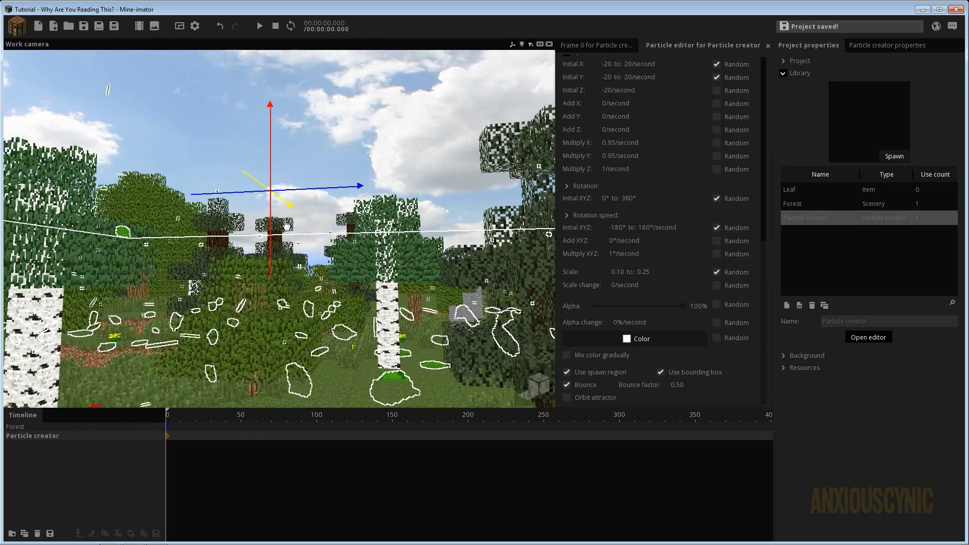
mouse_move(345, 243)
mouse_down()
mouse_move(365, 256)
mouse_move(364, 270)
mouse_move(359, 237)
mouse_up()
right_drag(345, 242, 345, 242)
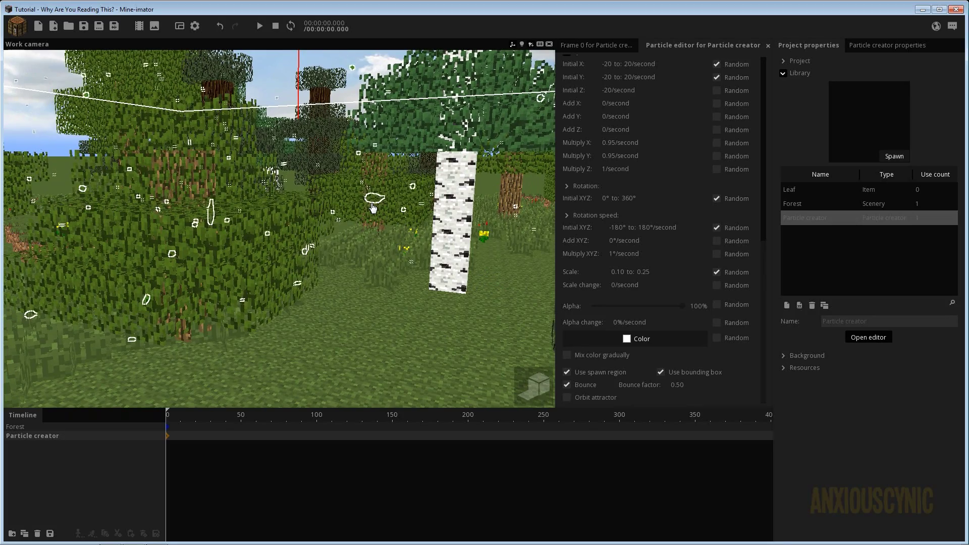
right_drag(369, 212, 369, 212)
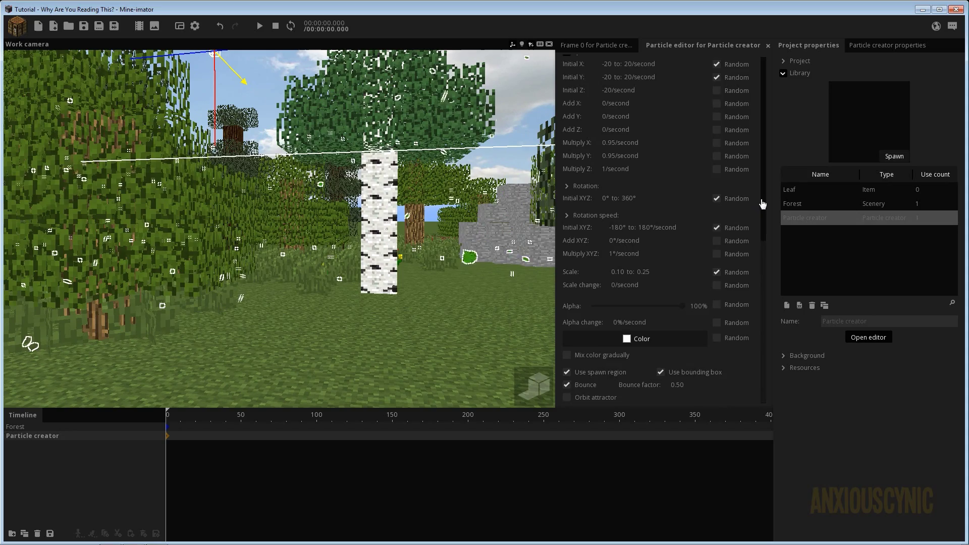
Reduce the box spawn region to 700 in X and Y size, and set the spawn rate to 2000 per minute.
drag(762, 204, 765, 51)
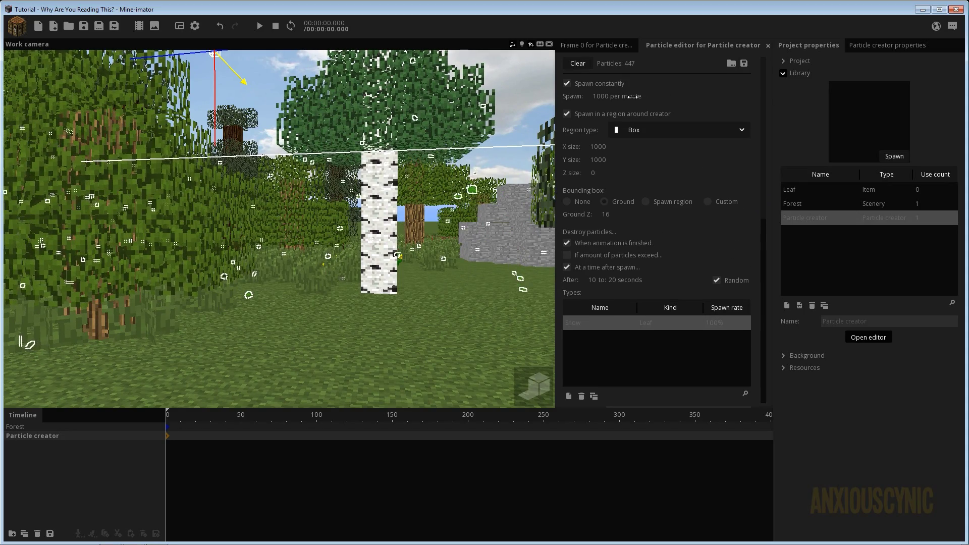
click(602, 146)
text(700)
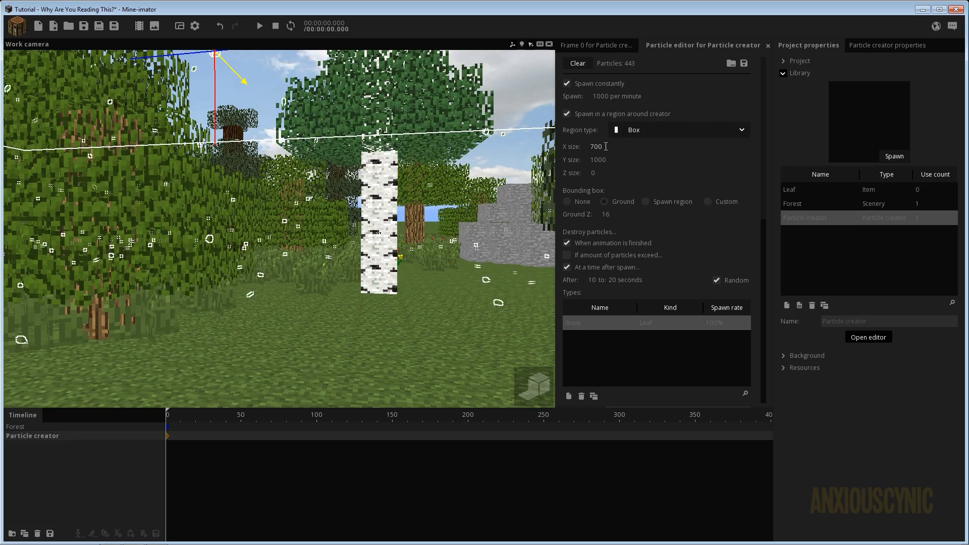
click(599, 159)
text(700)
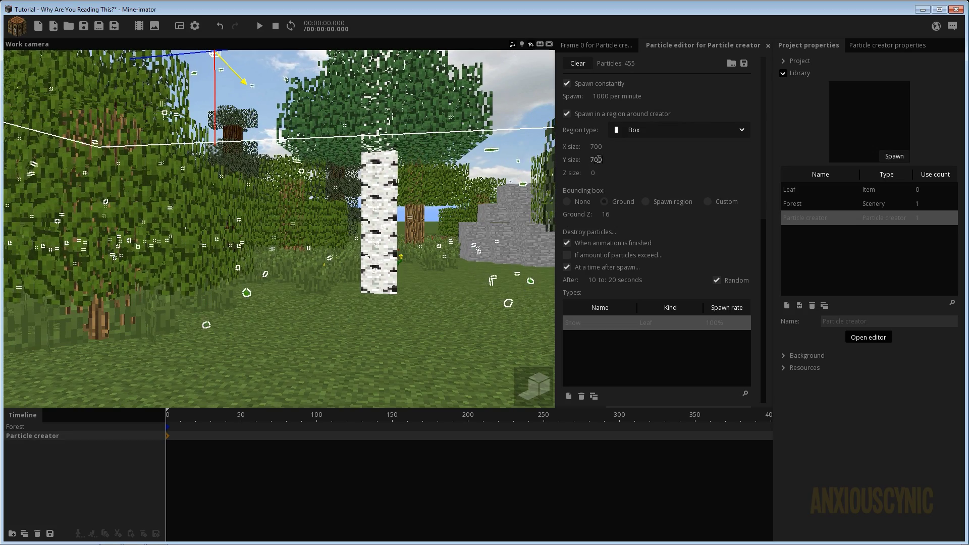
drag(378, 168, 199, 119)
right_drag(370, 168, 375, 169)
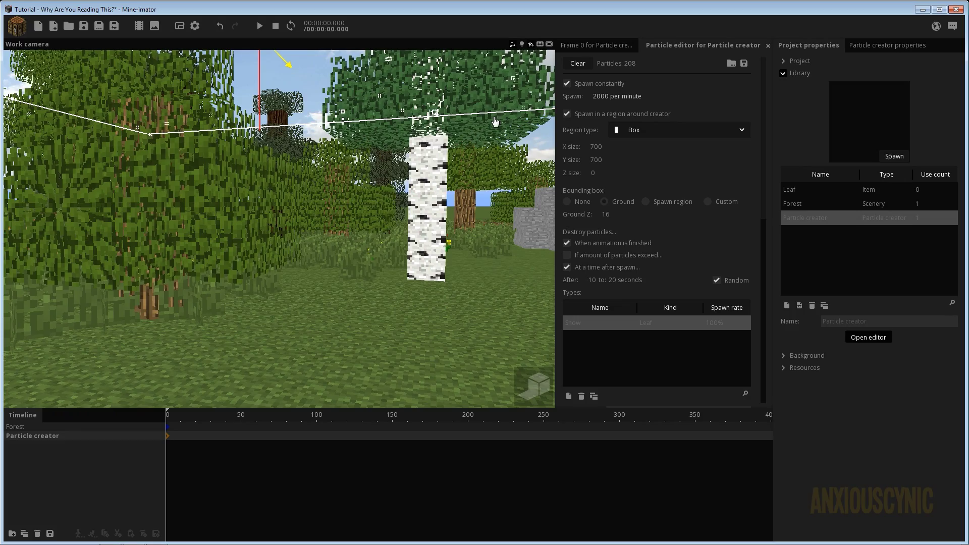
Set the leaf particles' initial Z speed to -0.30 per second, deselect the creator and check how the leaves fall.
right_drag(376, 203, 384, 150)
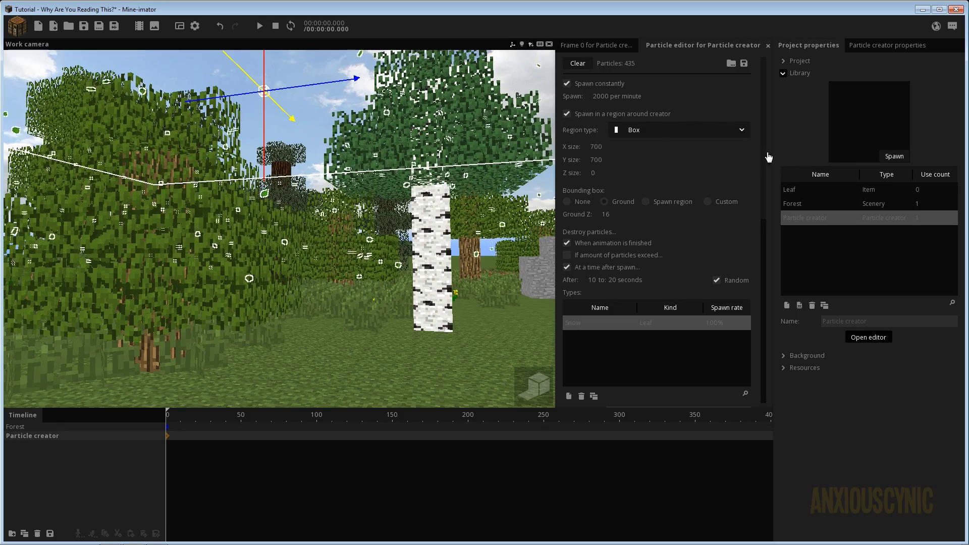
drag(767, 144, 768, 180)
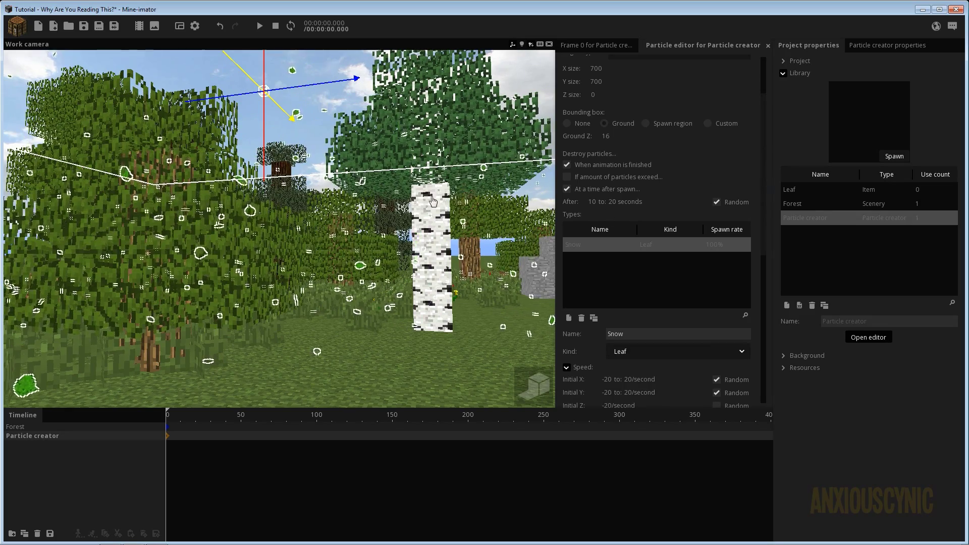
right_drag(432, 202, 404, 202)
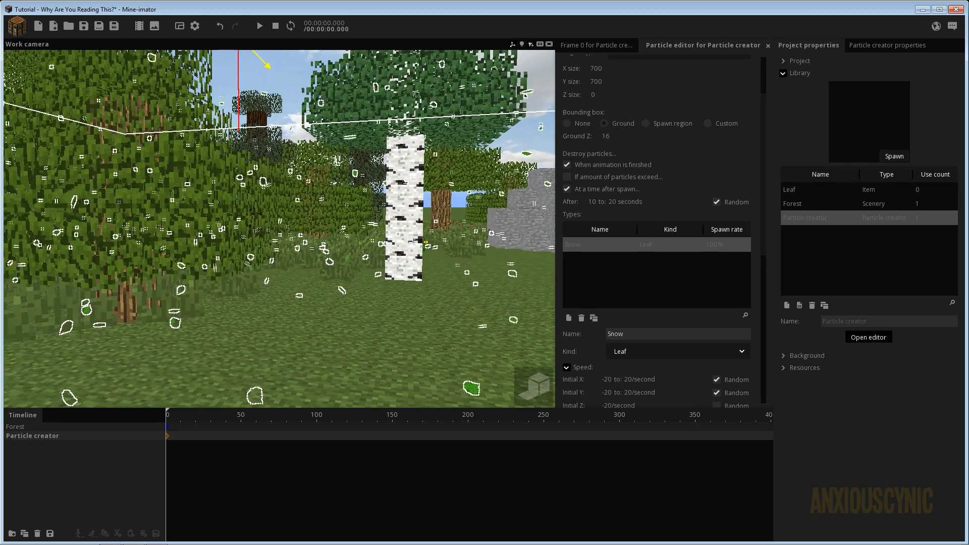
scroll(770, 241, down, 5)
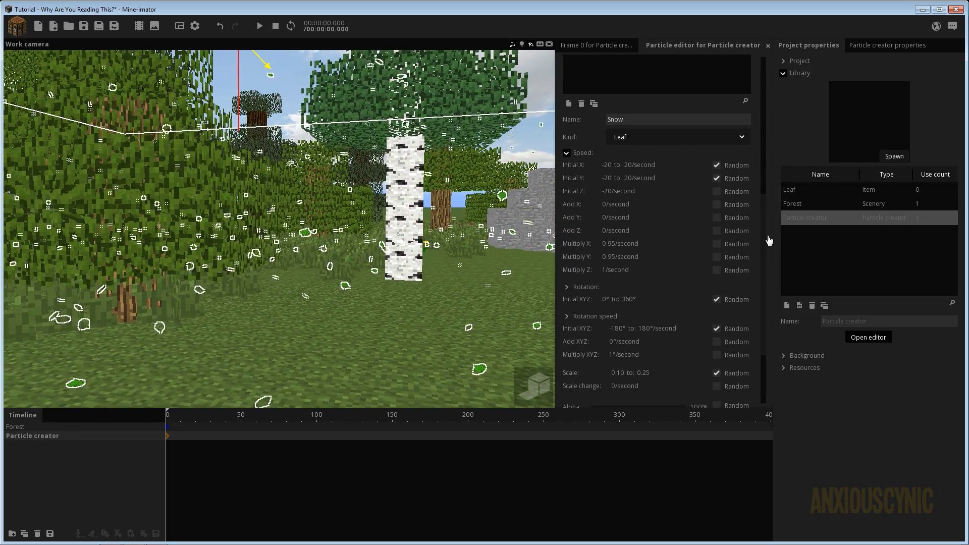
right_drag(431, 202, 450, 195)
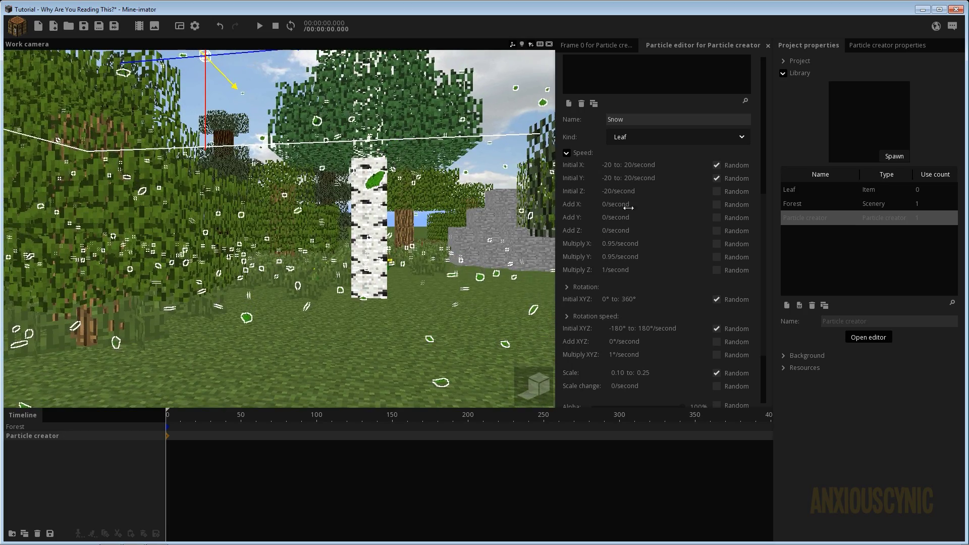
click(607, 191)
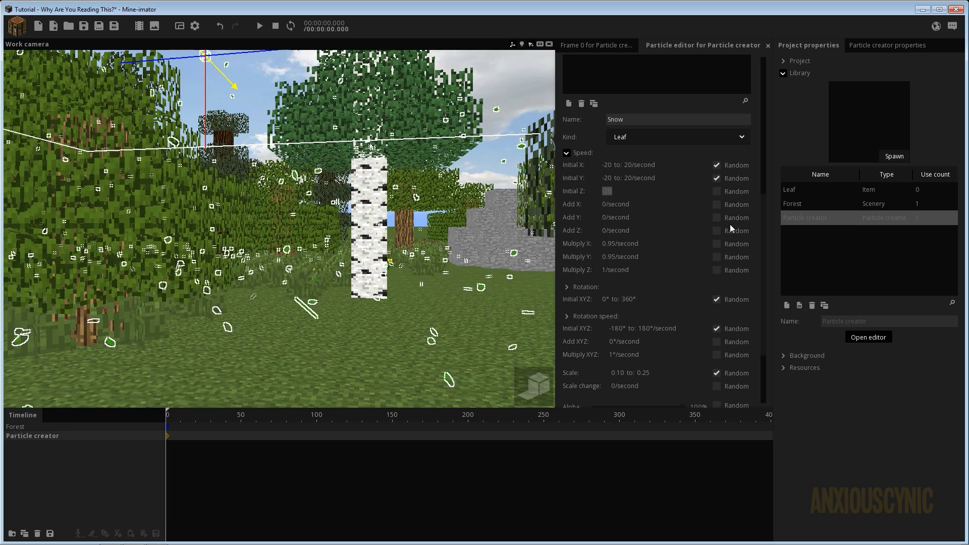
text(-0.)
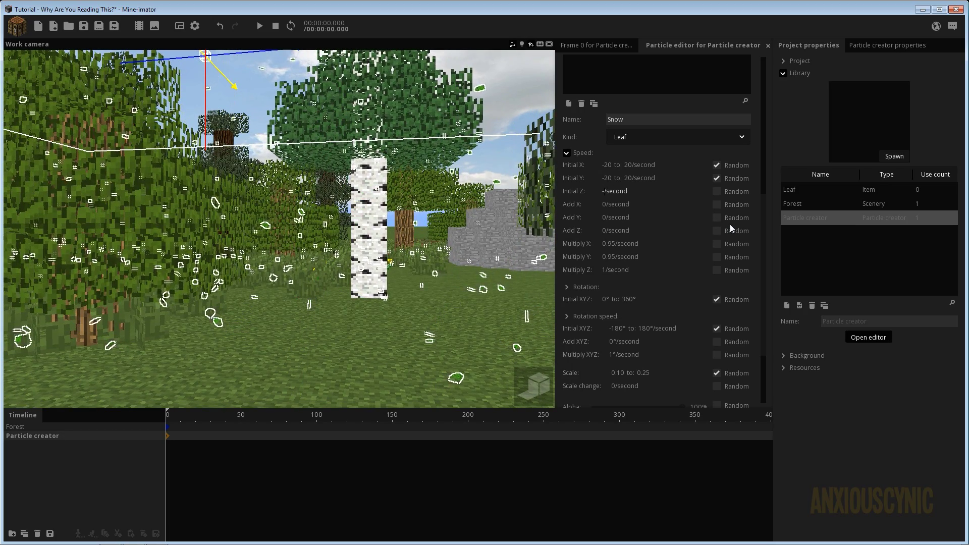
text(30)
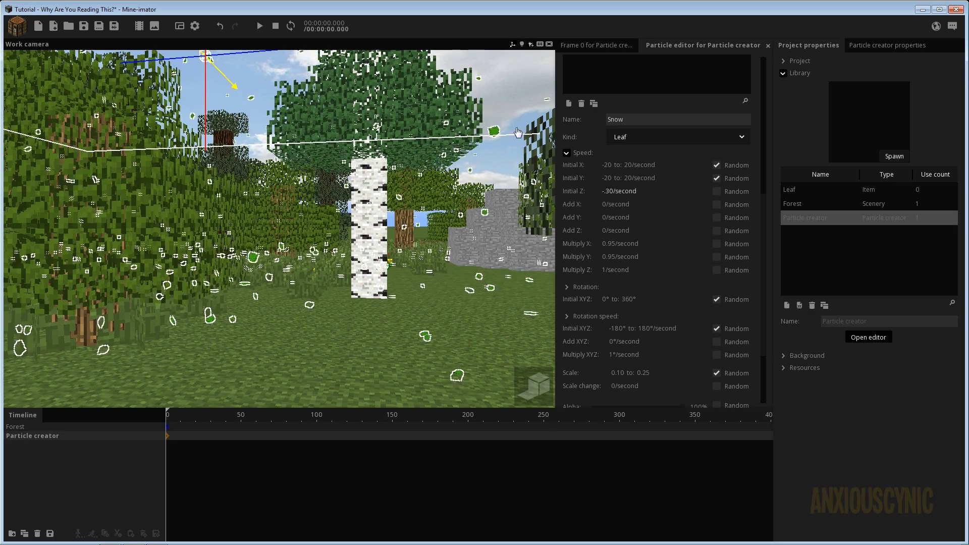
click(517, 106)
right_drag(517, 109, 487, 51)
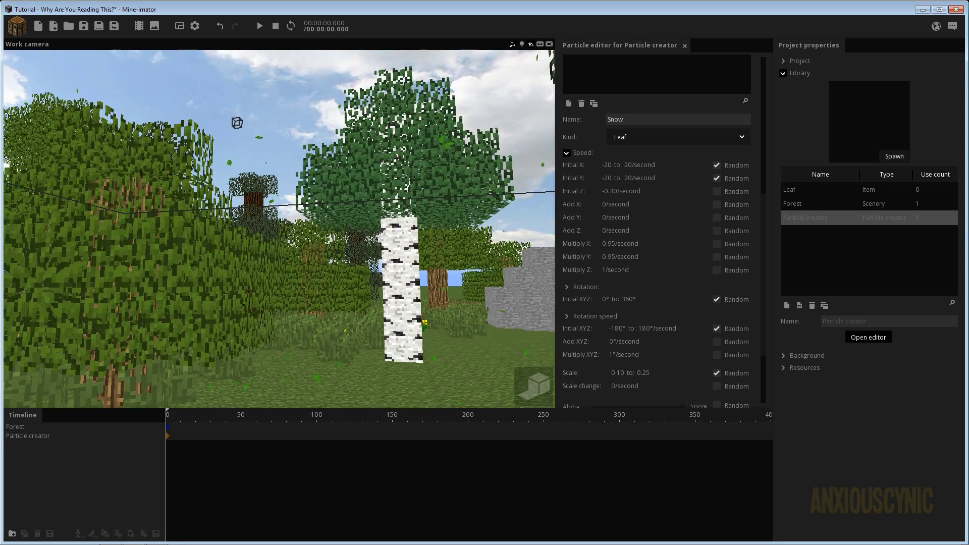
right_drag(472, 178, 477, 197)
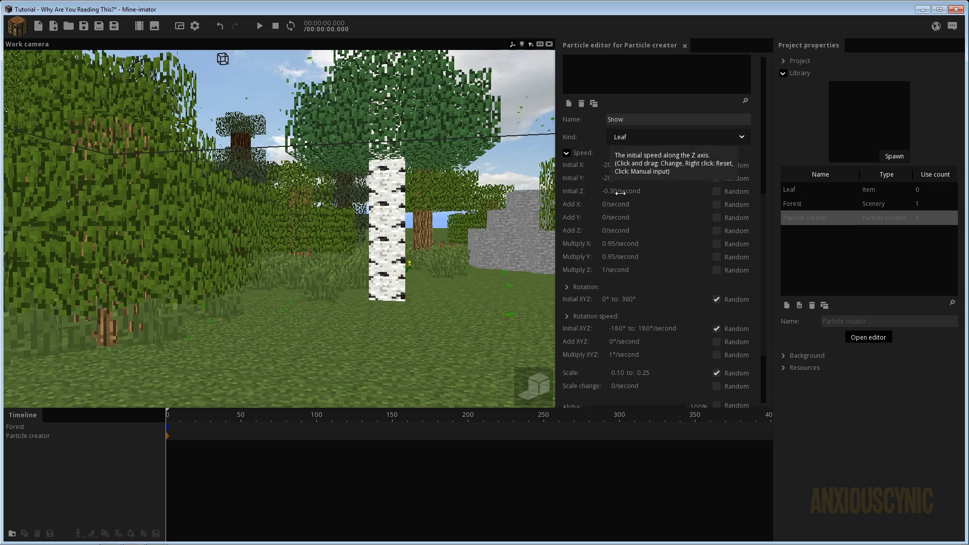
Set the leaf particles' initial Z speed to -30 per second and clear the existing particles.
click(603, 194)
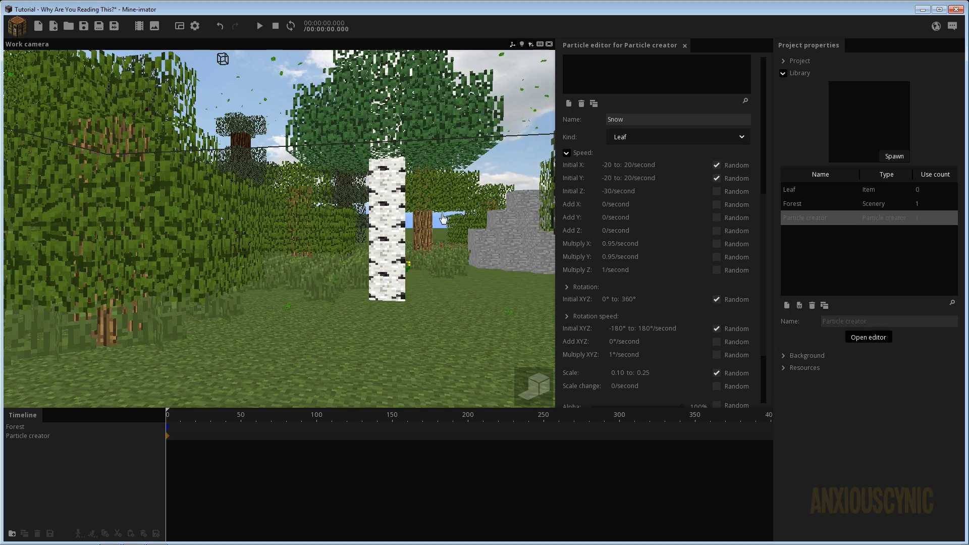
drag(768, 175, 769, 153)
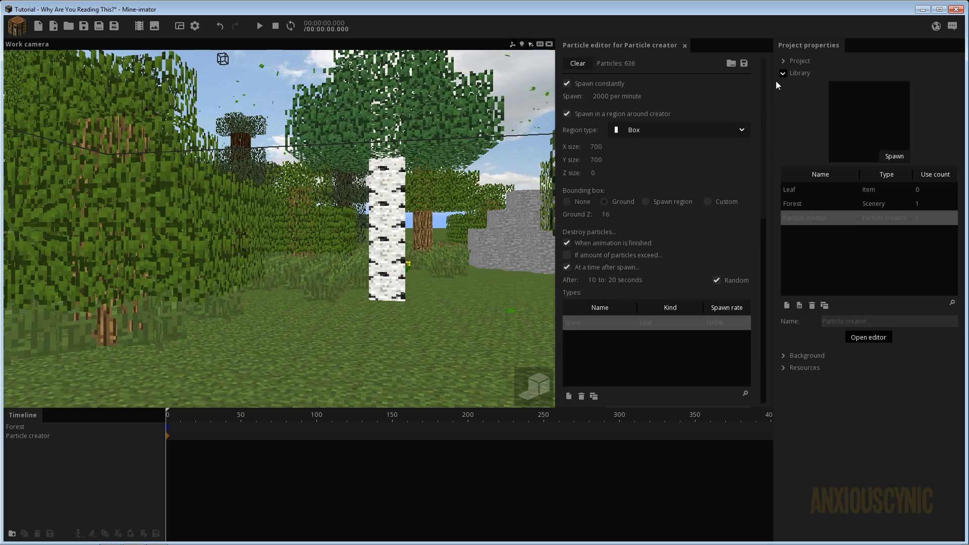
click(589, 64)
mouse_move(374, 224)
right_down()
mouse_move(376, 179)
mouse_move(375, 197)
mouse_move(400, 232)
mouse_move(374, 217)
right_up()
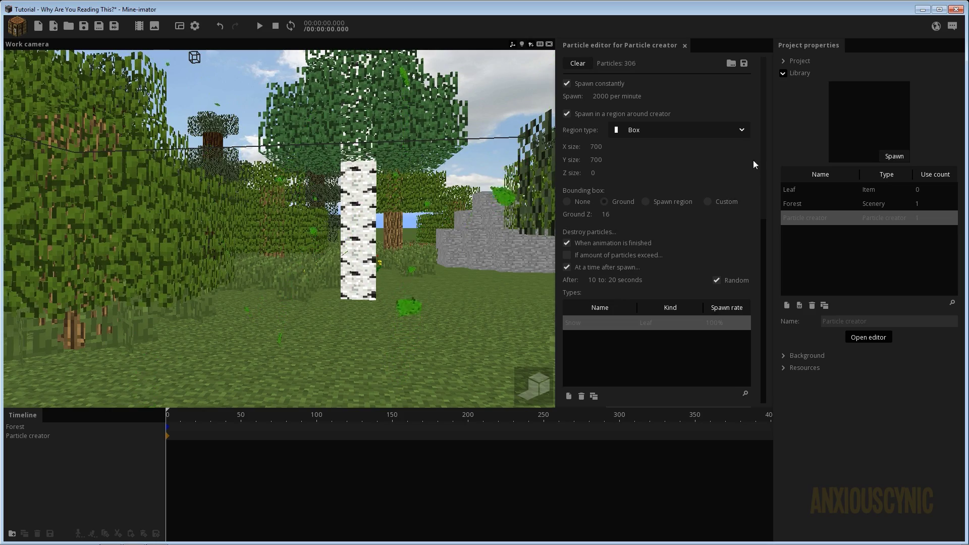
Set the leaf particles' initial Z speed to -25 per second.
drag(757, 161, 779, 291)
scroll(643, 206, down, 1)
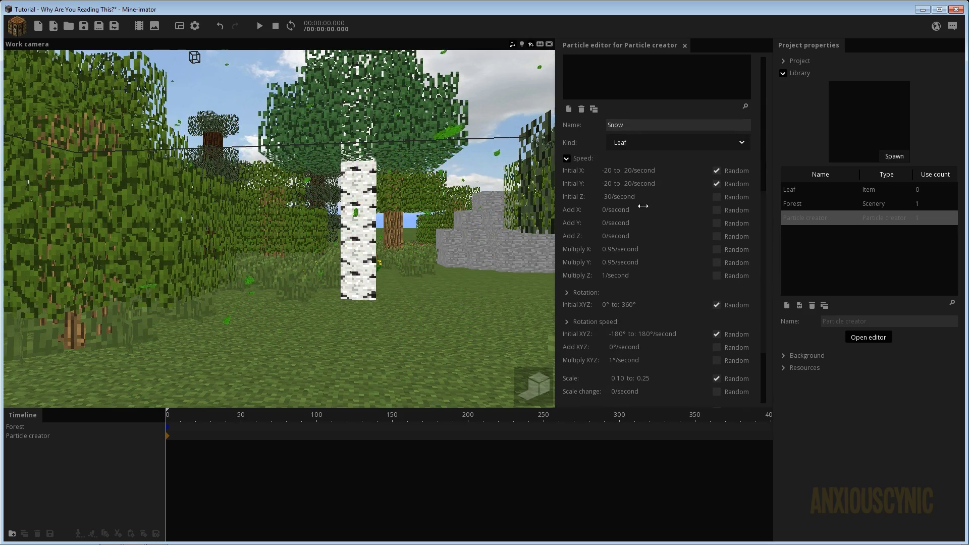
click(609, 197)
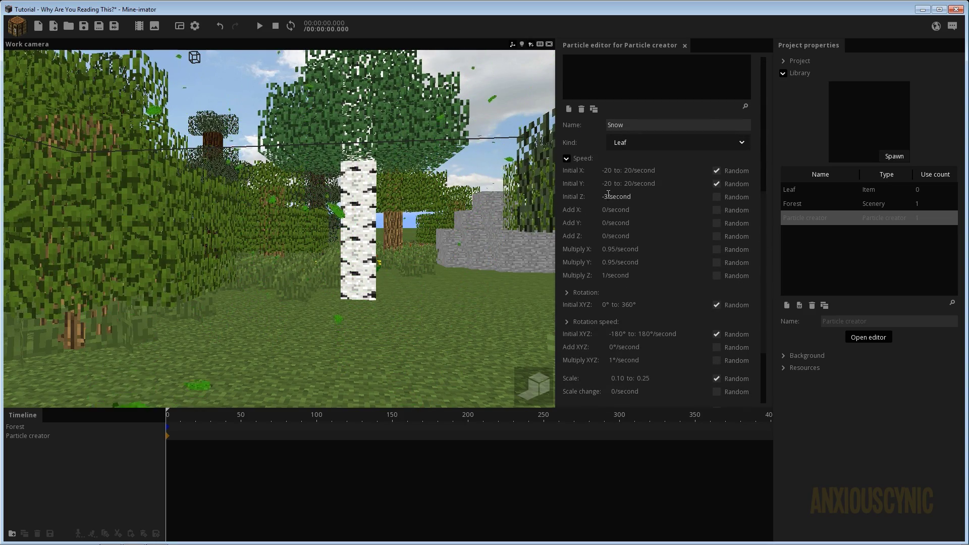
key(BackSpace)
key(BackSpace)
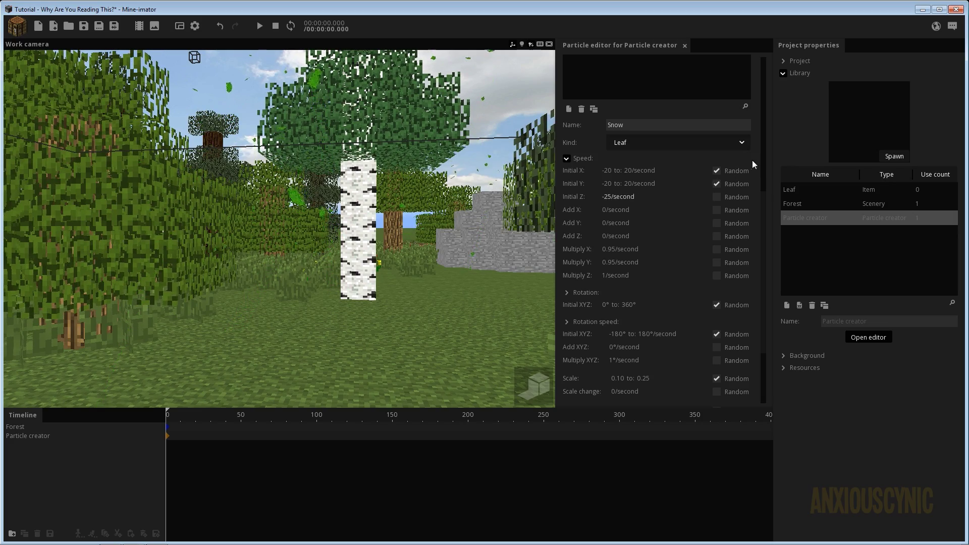
Set the leaf particles' bounce factor to 0.05 and save the project.
drag(764, 348, 764, 228)
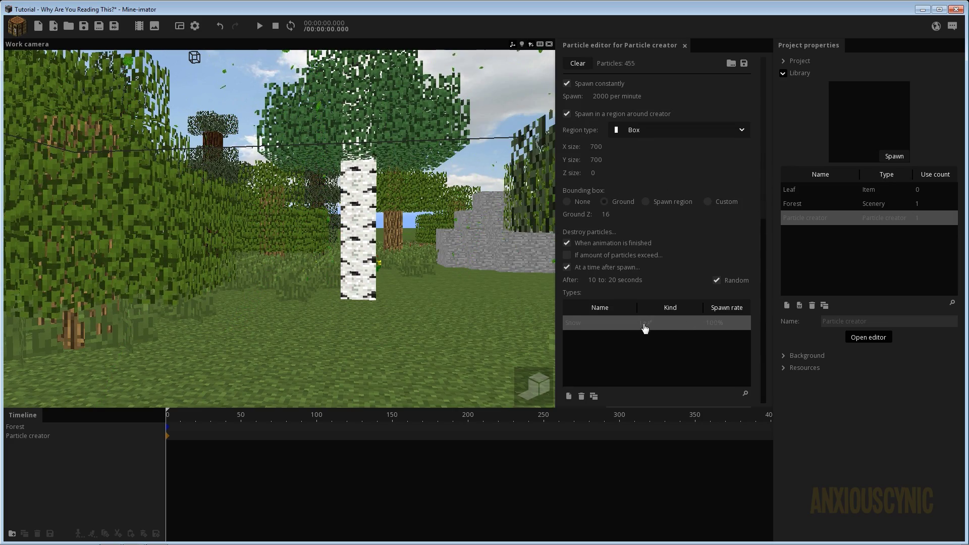
scroll(767, 252, down, 10)
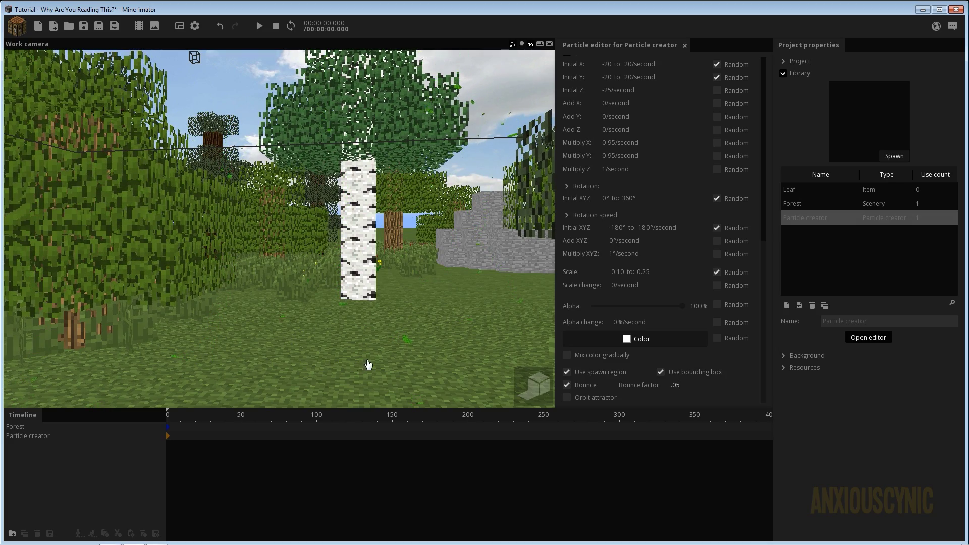
click(84, 26)
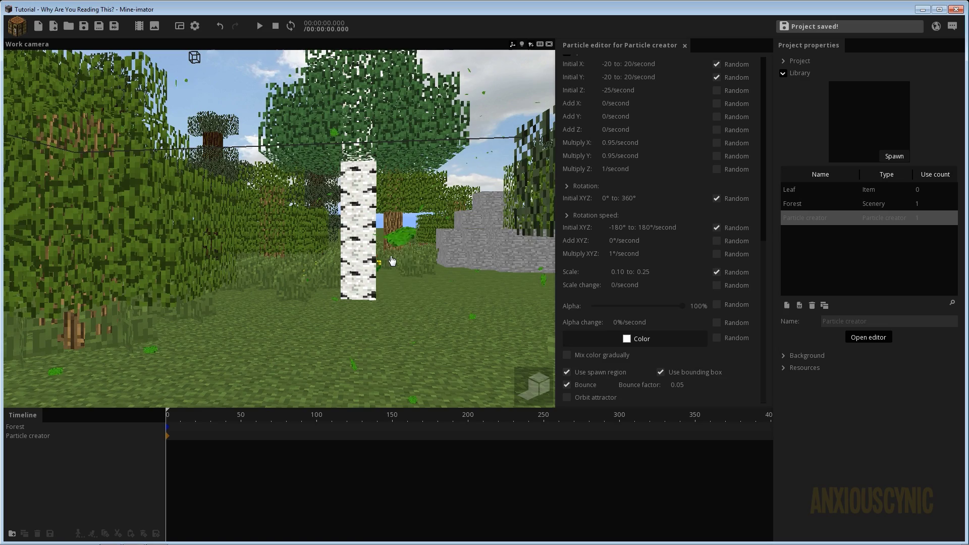
Set the leaf particles' rotation acceleration in all directions to 3.70° per second and save the project.
scroll(762, 283, up, 5)
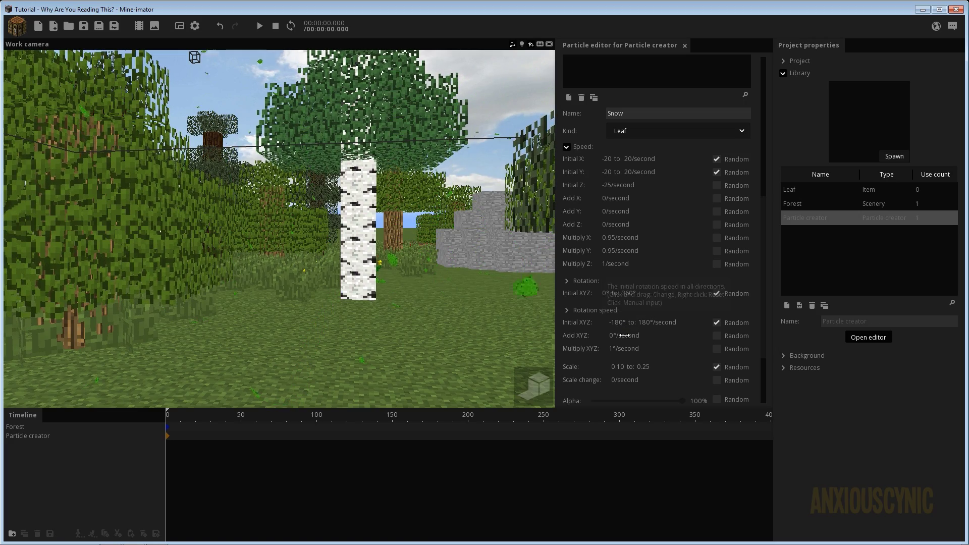
drag(615, 335, 613, 335)
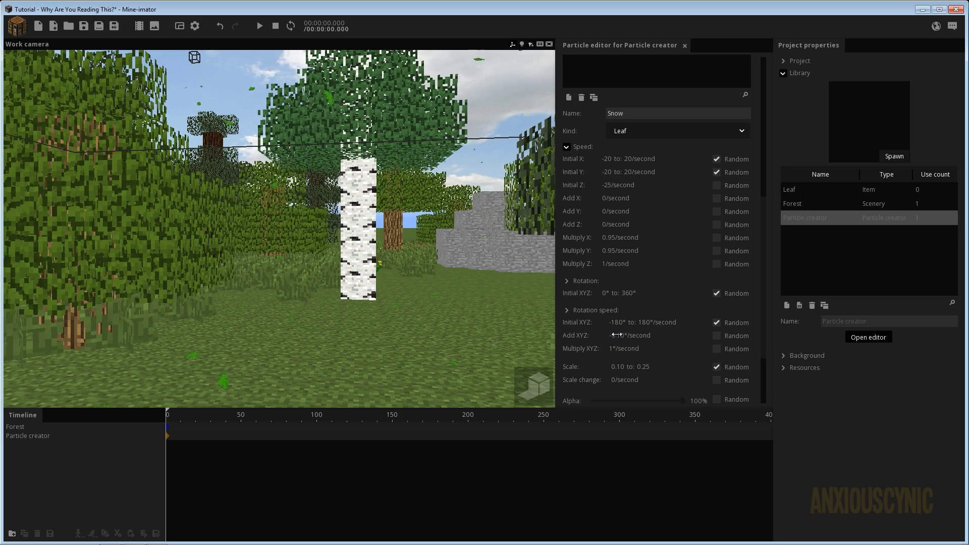
drag(617, 335, 631, 335)
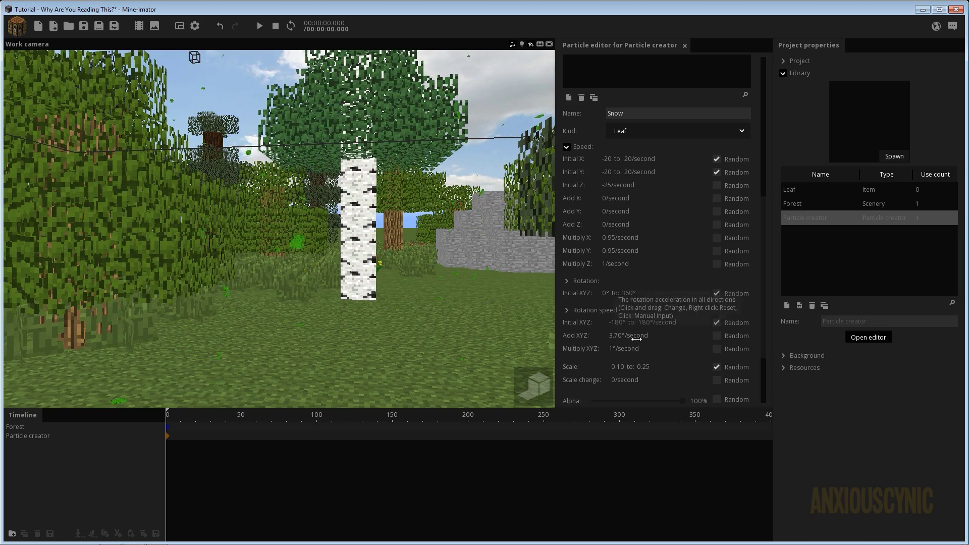
key(ctrl+s)
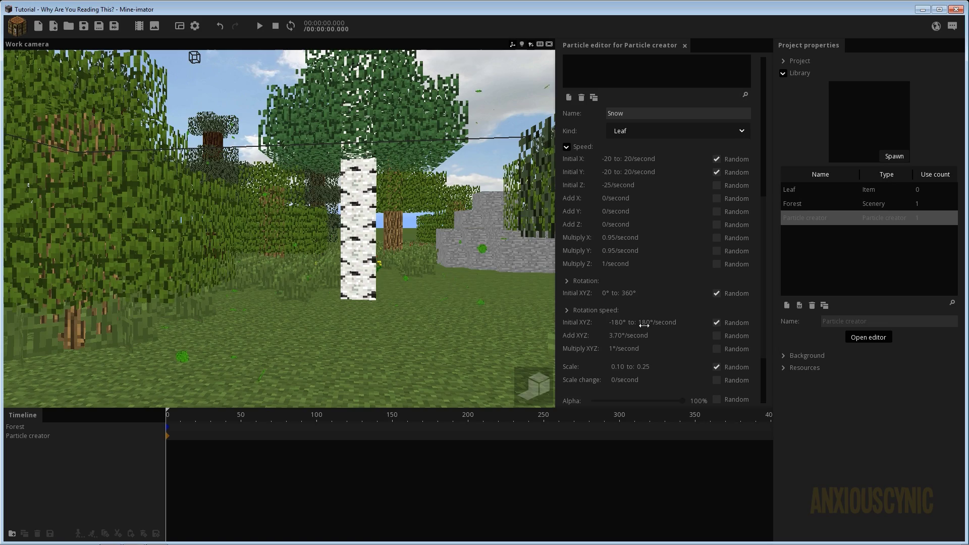
Try 360° and 180° per second as the lower limit of the leaves' random initial rotation speed and check the falling leaves.
click(617, 322)
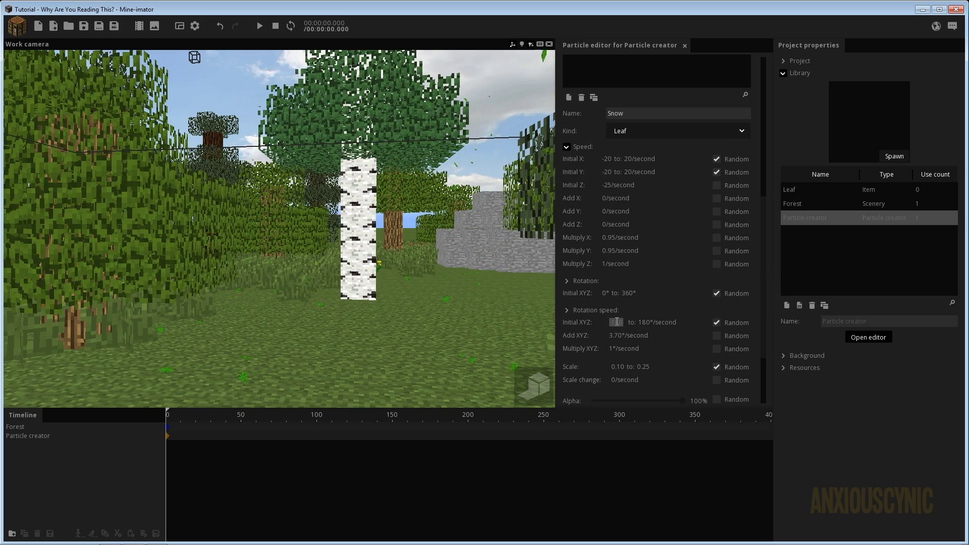
text(360)
key(Return)
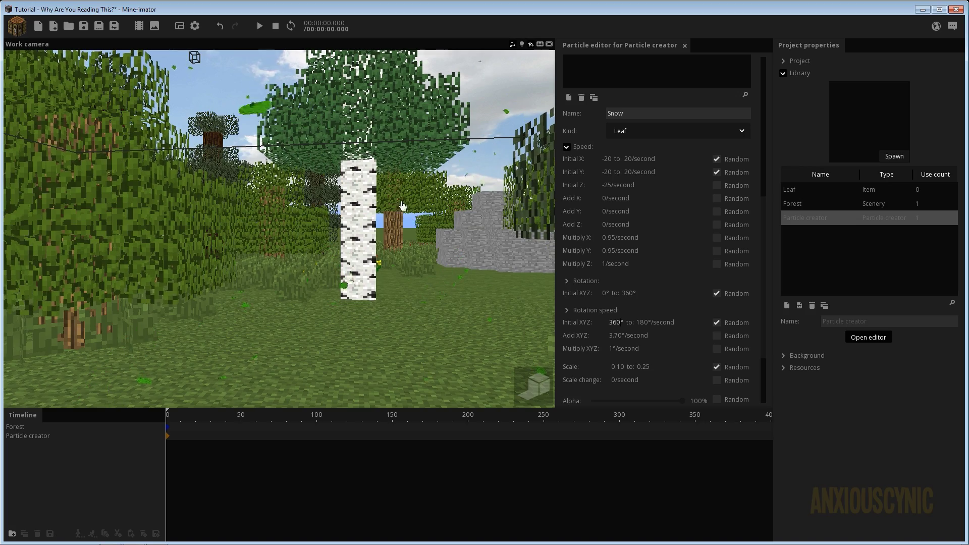
drag(620, 322, 603, 324)
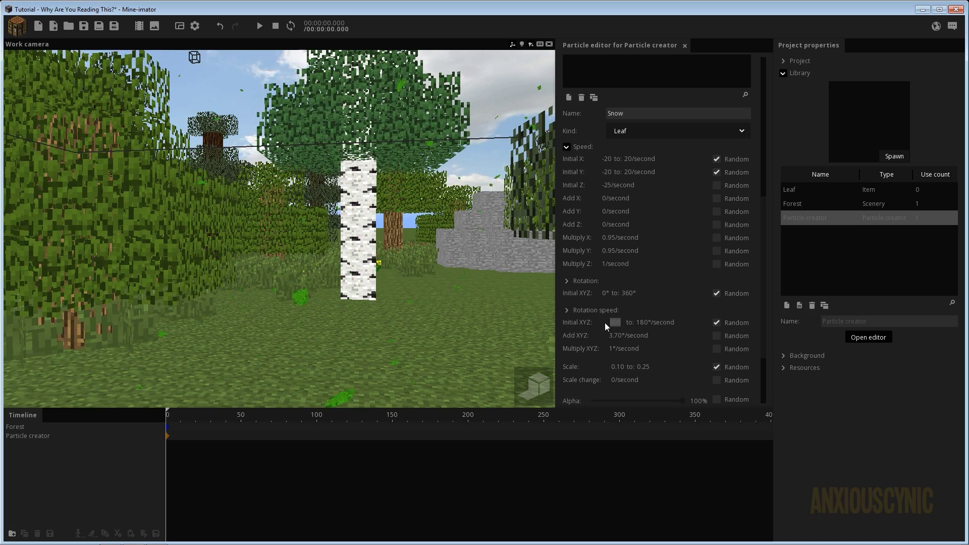
text(180)
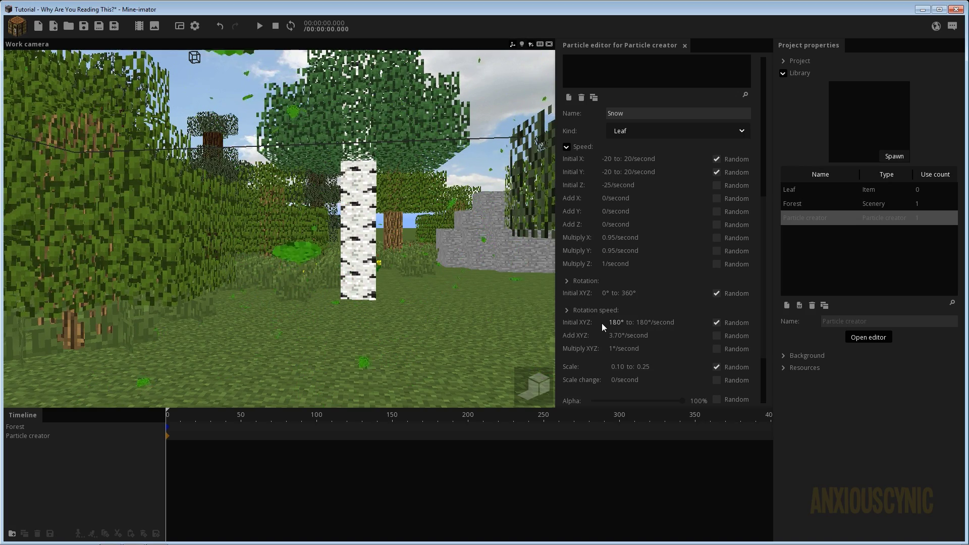
click(492, 116)
right_drag(450, 221, 418, 218)
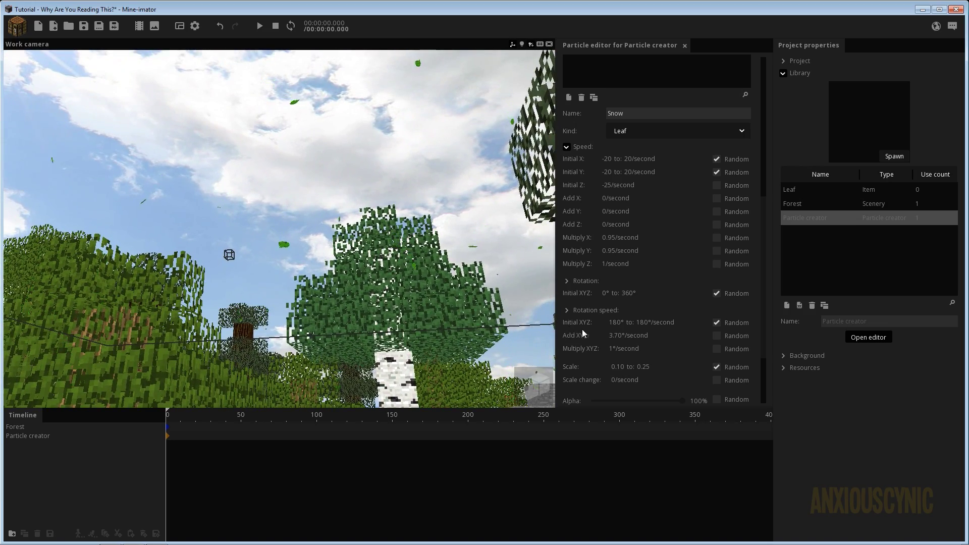
Set the lower limit of the leaves' random initial rotation speed to -180° per second and look over the falling leaves.
click(615, 322)
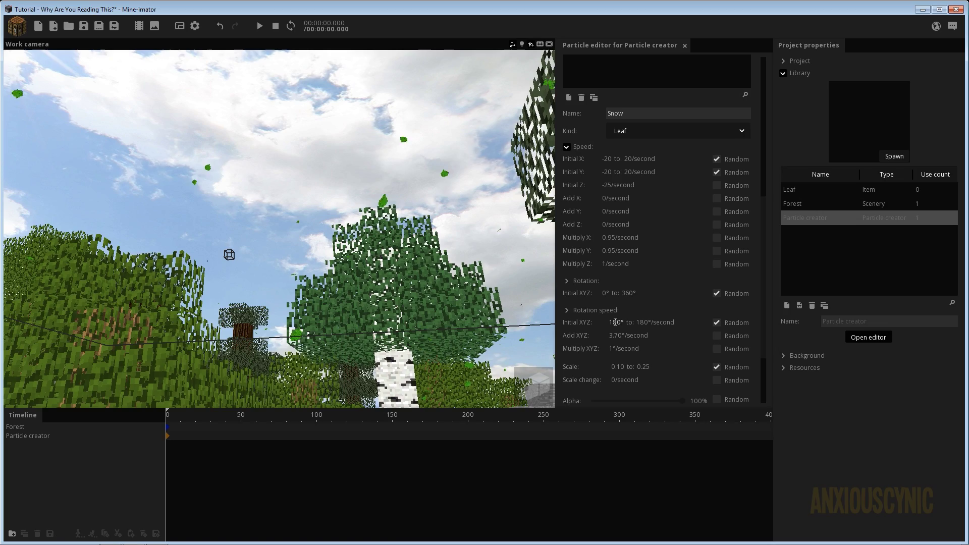
text(-)
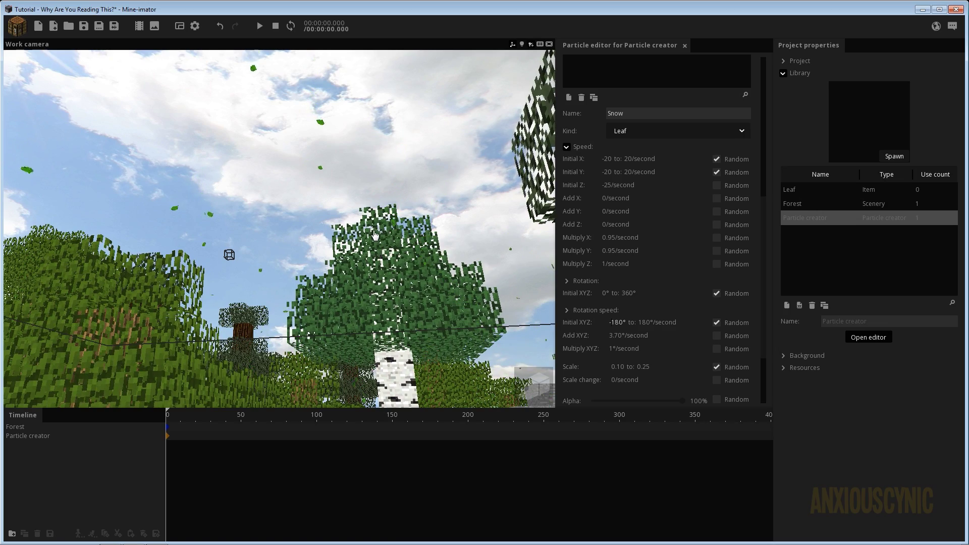
right_drag(280, 228, 301, 259)
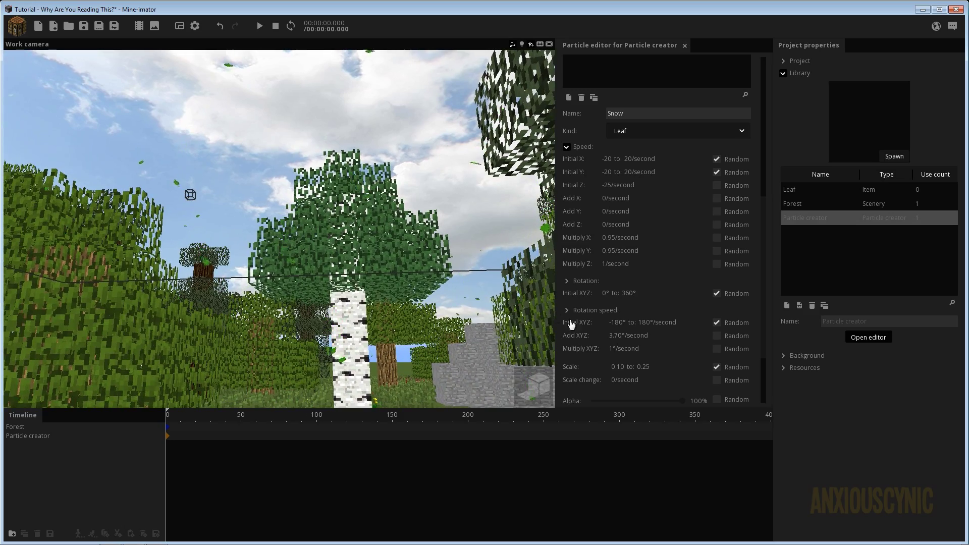
right_drag(448, 283, 435, 348)
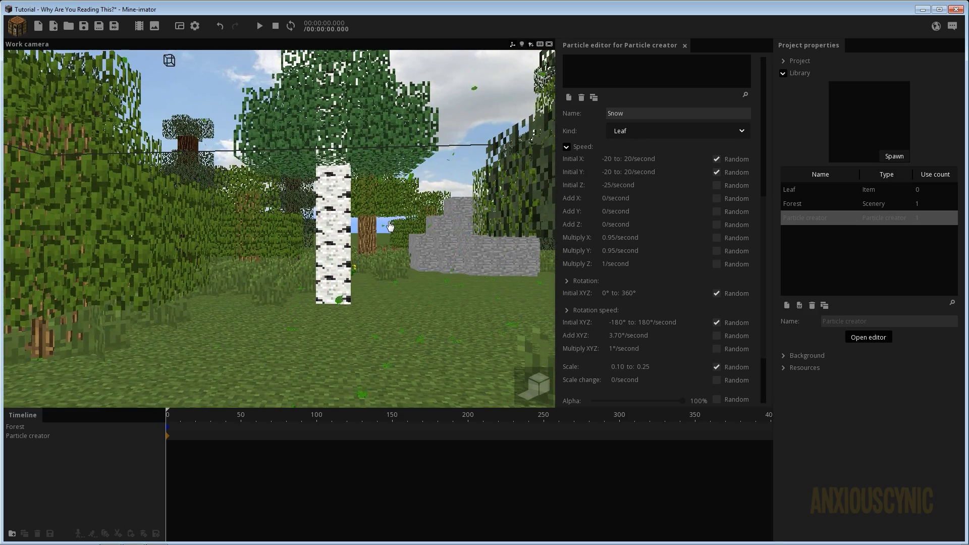
Reset the leaf particles' rotation acceleration to 0° per second and save the project.
click(97, 26)
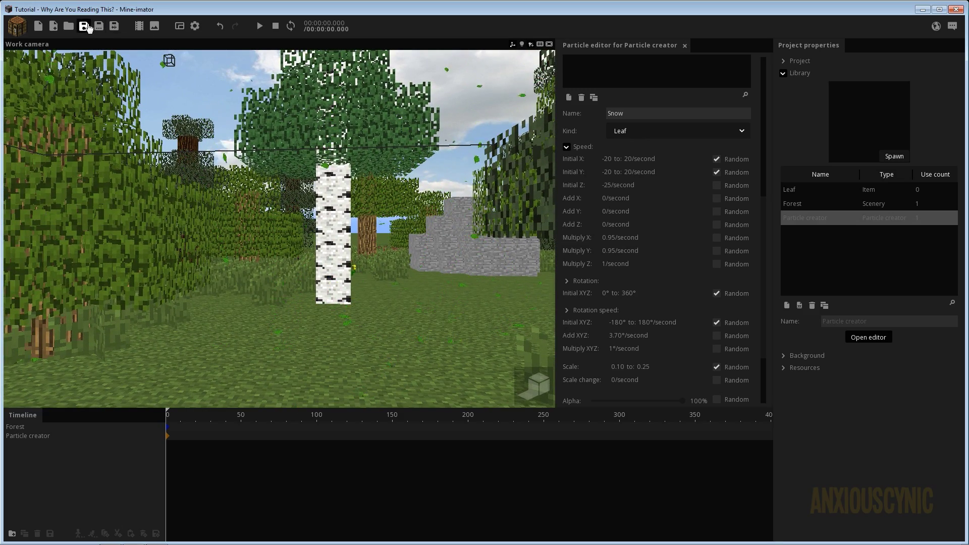
right_click(618, 336)
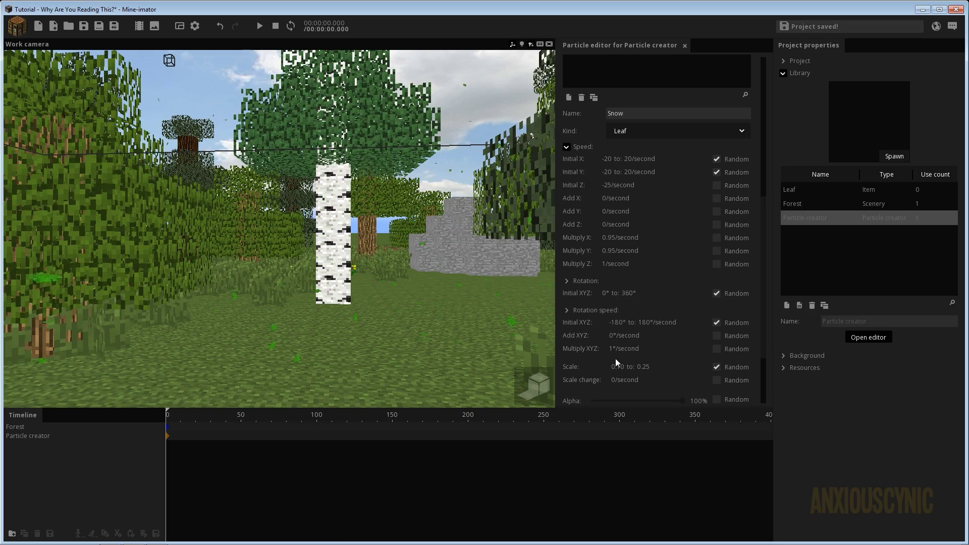
click(84, 26)
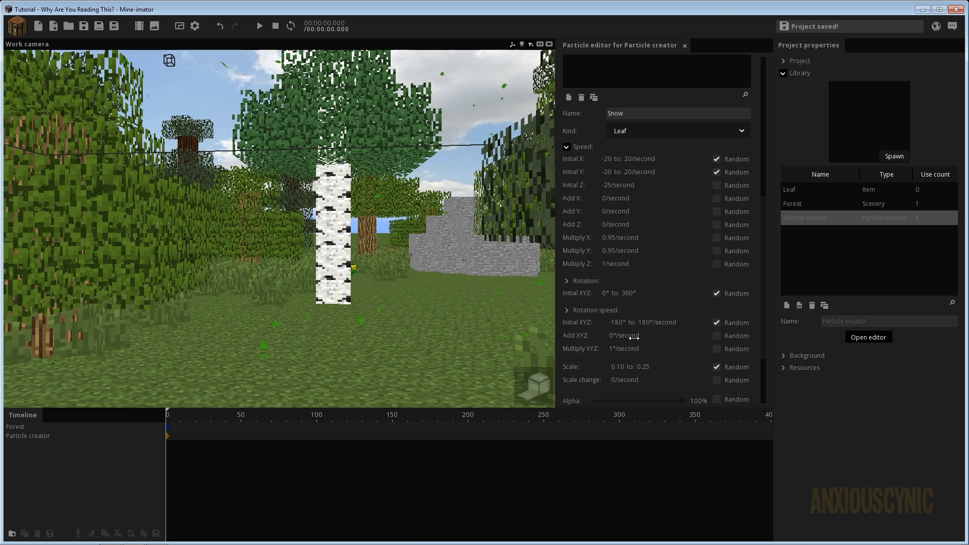
Set the lower limit of the leaves' random initial Y speed to -40 per second and check the falling leaves.
mouse_move(373, 236)
right_down()
mouse_move(372, 225)
mouse_move(364, 229)
mouse_move(389, 243)
right_up()
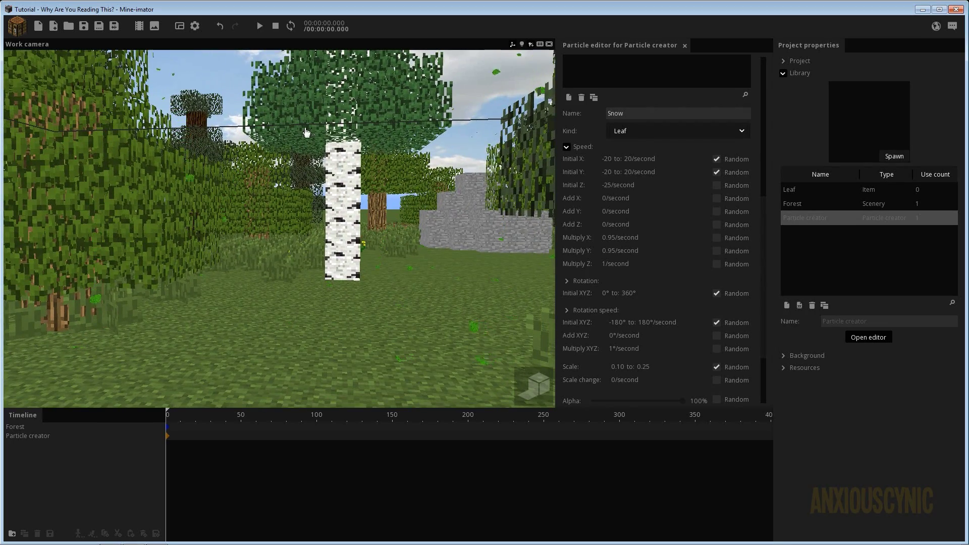
click(608, 172)
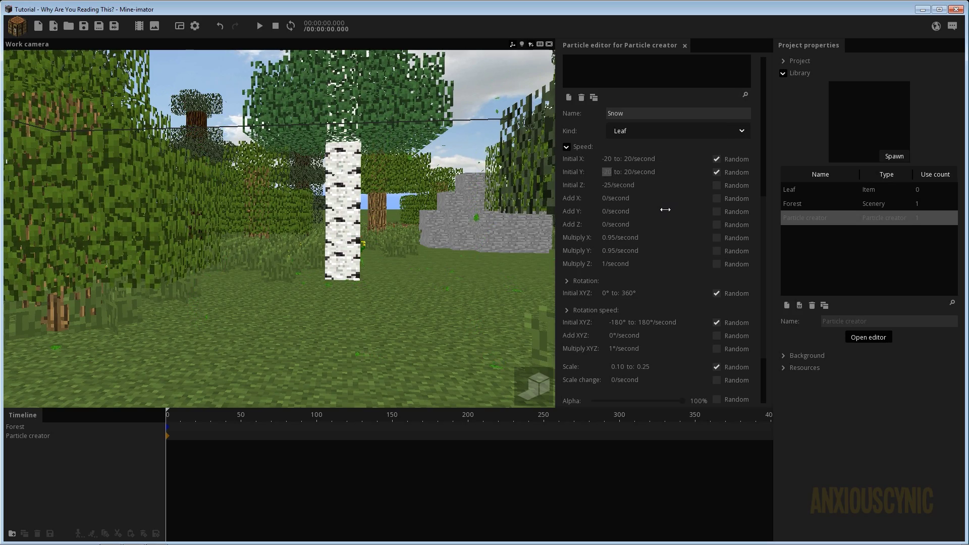
text(-)
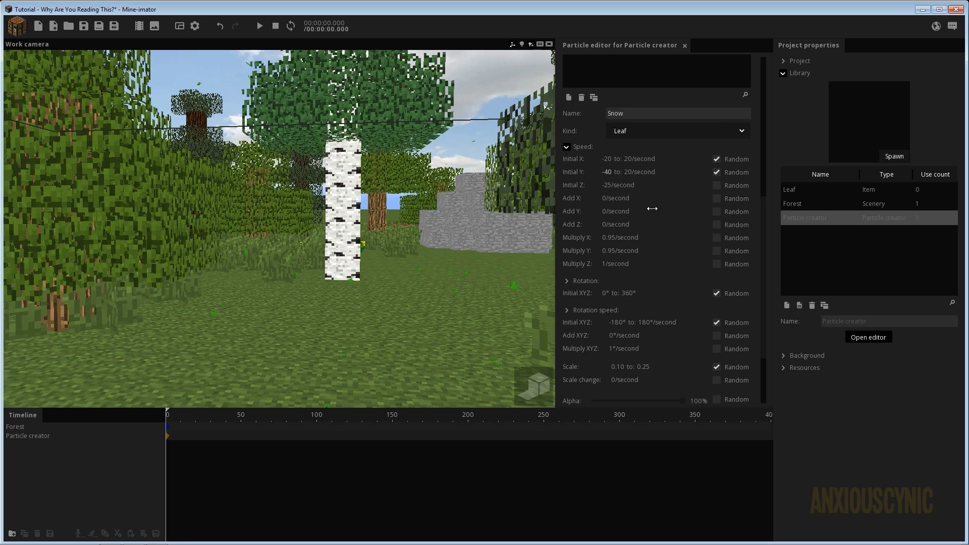
text(40)
right_drag(470, 160, 463, 168)
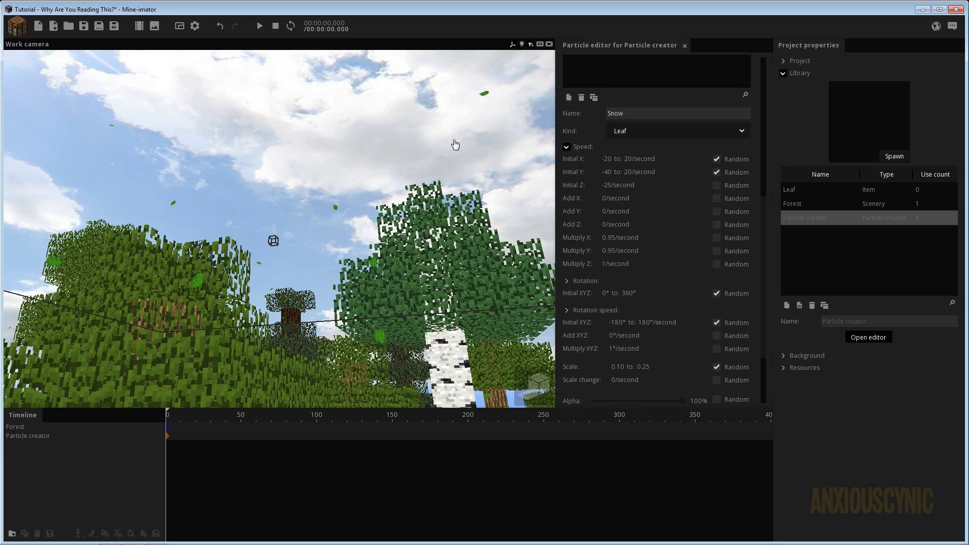
right_drag(463, 168, 463, 168)
right_drag(302, 172, 302, 172)
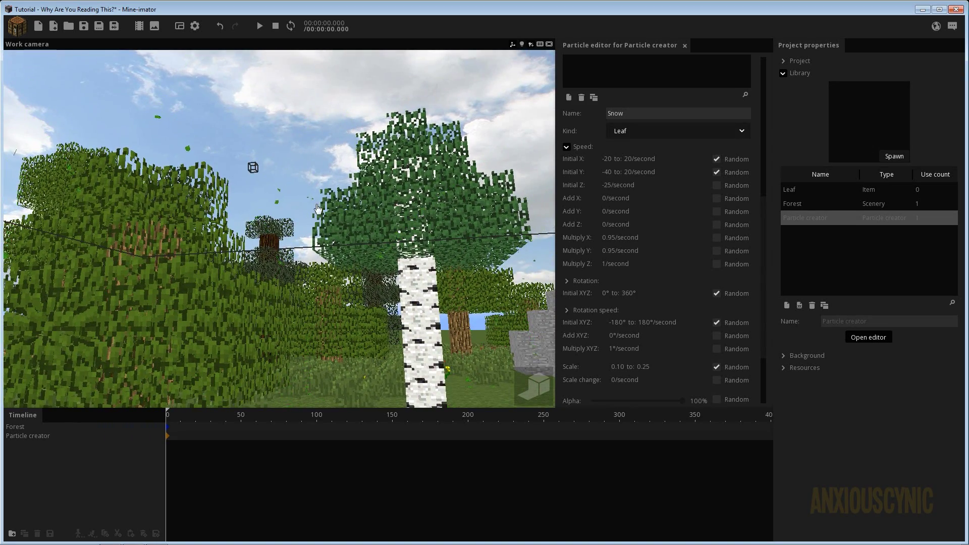
right_drag(318, 208, 318, 208)
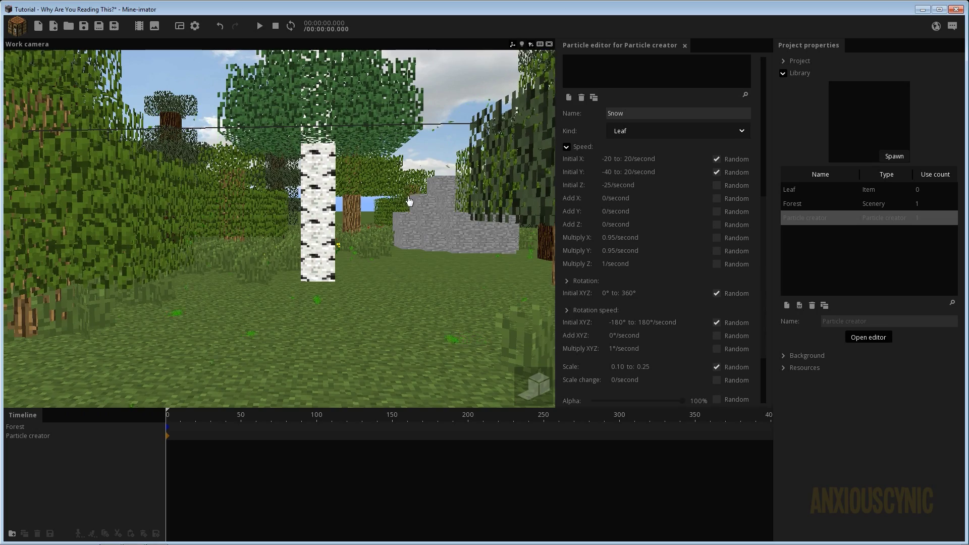
right_drag(409, 201, 409, 201)
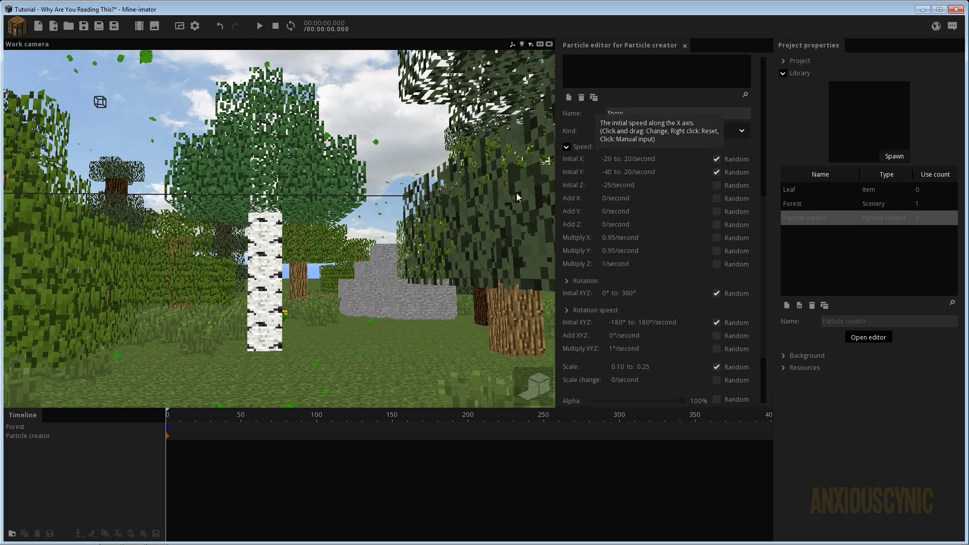
right_drag(517, 197, 517, 197)
Set the lower limit of the leaves' random initial X speed to -40 per second and check the leaves.
right_drag(354, 202, 353, 202)
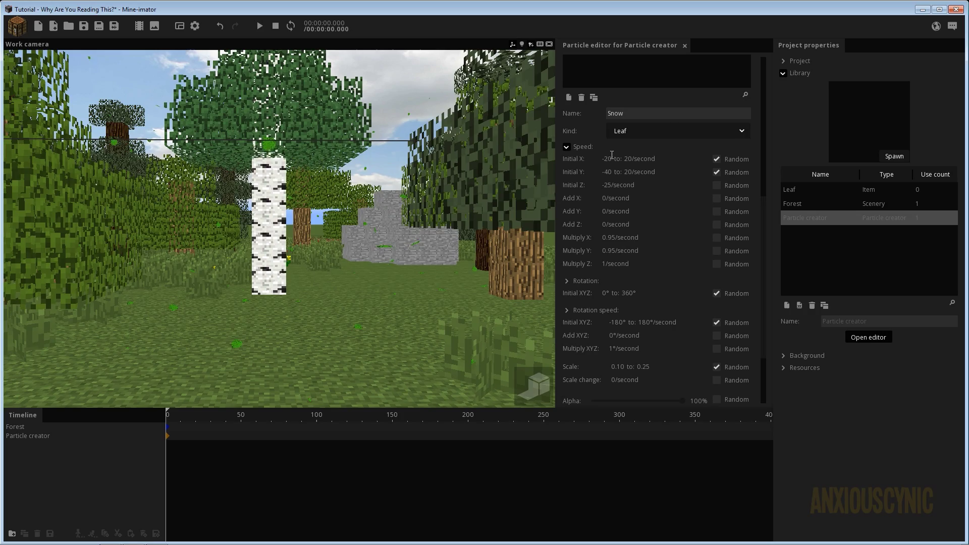
text(-40)
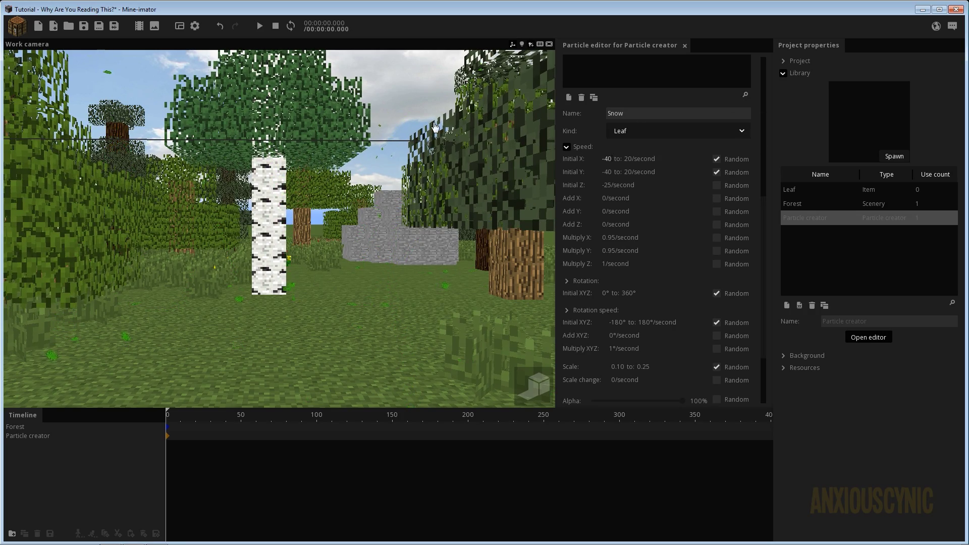
right_drag(406, 157, 414, 209)
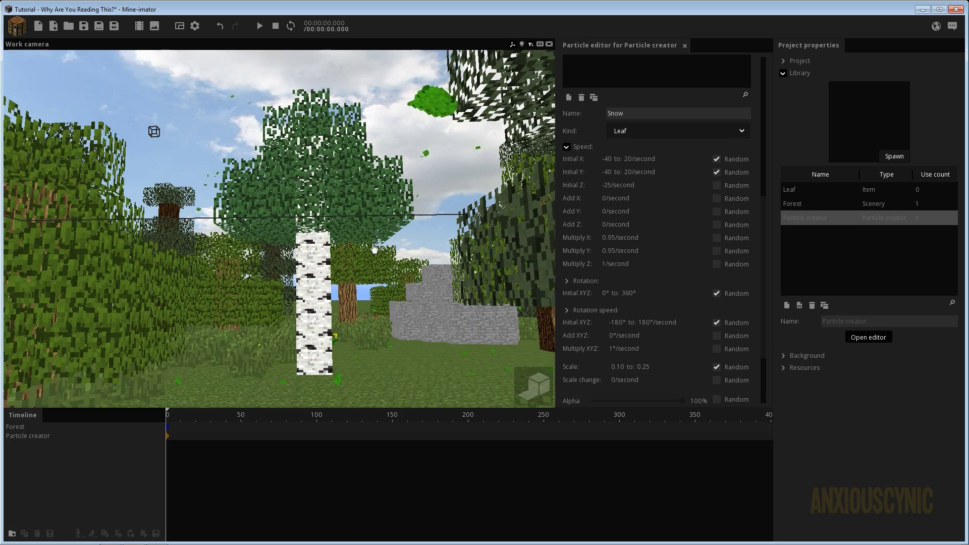
Try adding 1 per second to the leaves' Y speed, check the motion, and reset the value.
click(608, 210)
text(1)
key(Return)
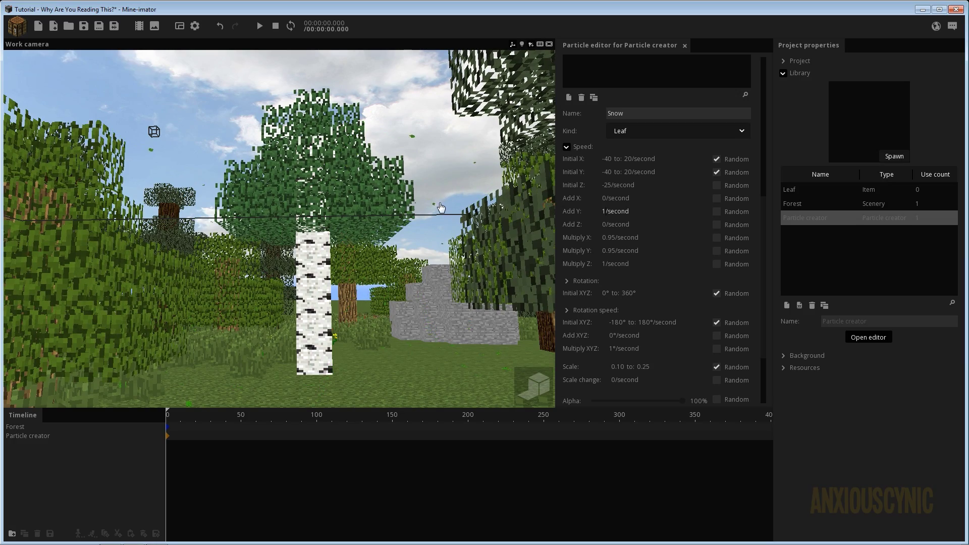
right_drag(442, 208, 393, 164)
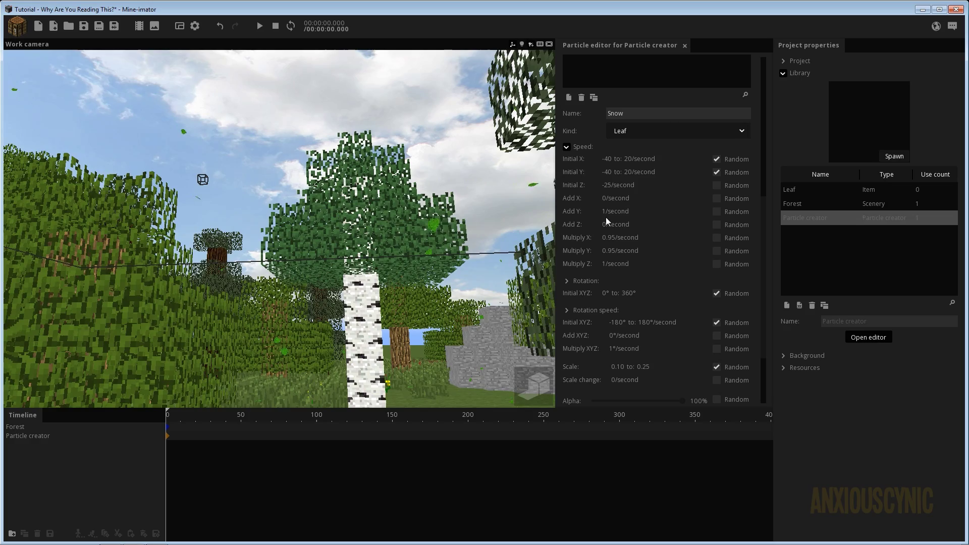
right_click(606, 212)
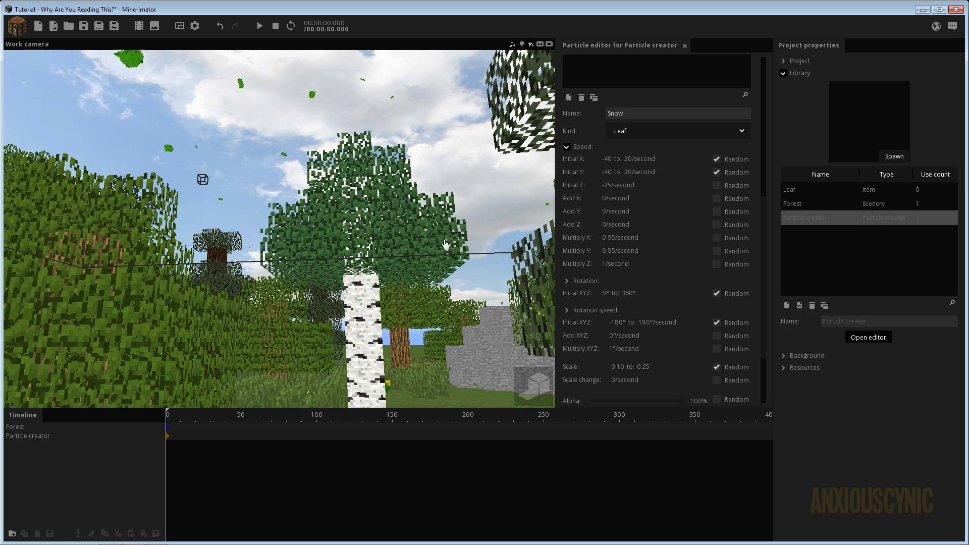
Set the speed added to the leaves along Y to 0.10 per second and look over the falling leaves.
drag(604, 211, 609, 216)
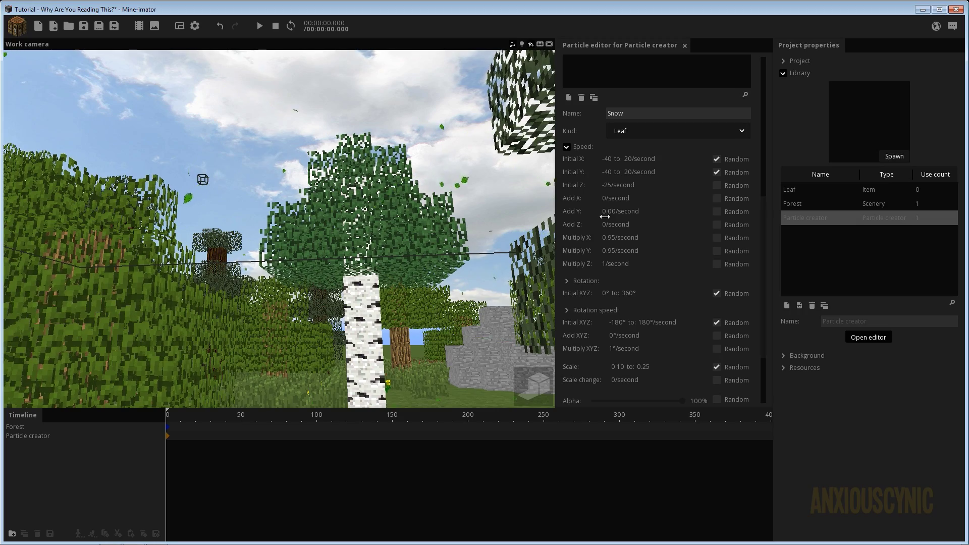
drag(607, 217, 606, 217)
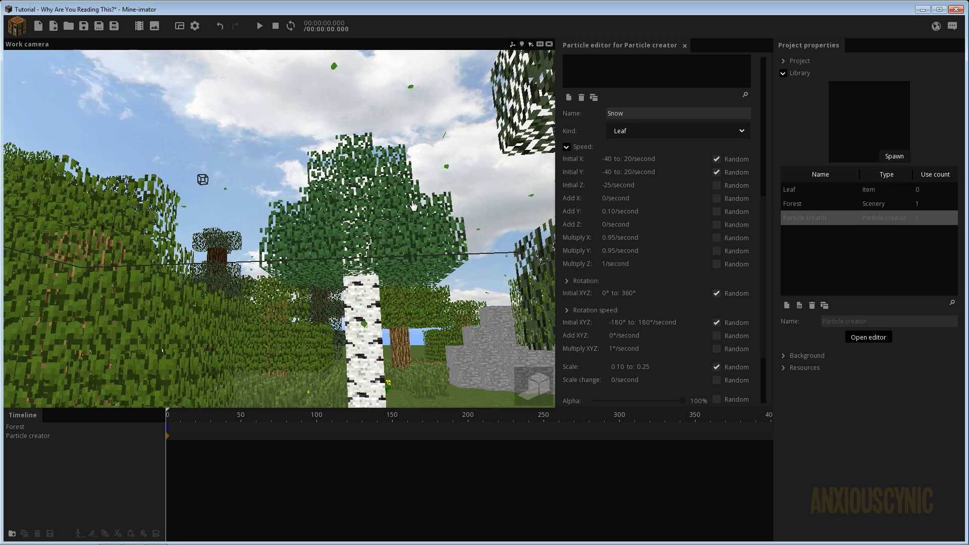
right_drag(353, 217, 327, 221)
right_drag(275, 184, 282, 227)
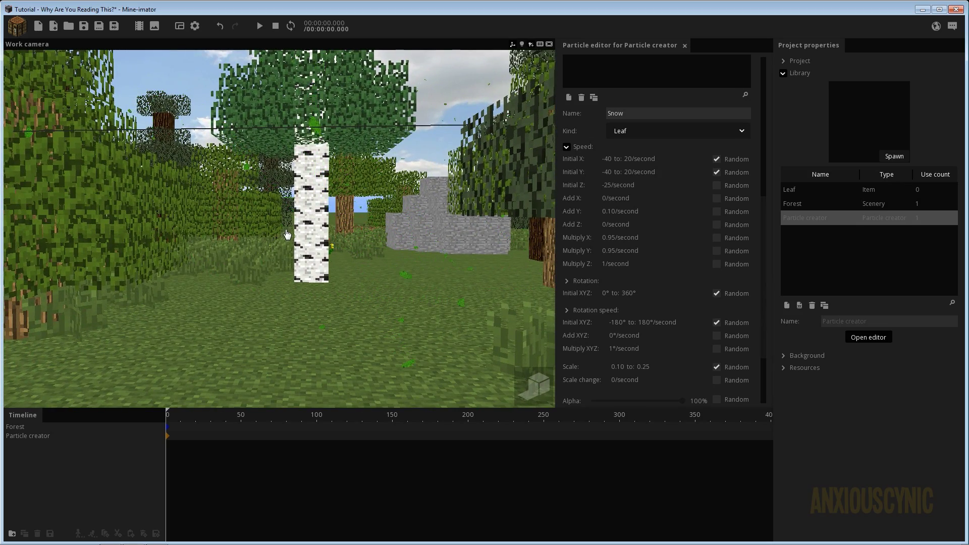
right_drag(374, 230, 375, 231)
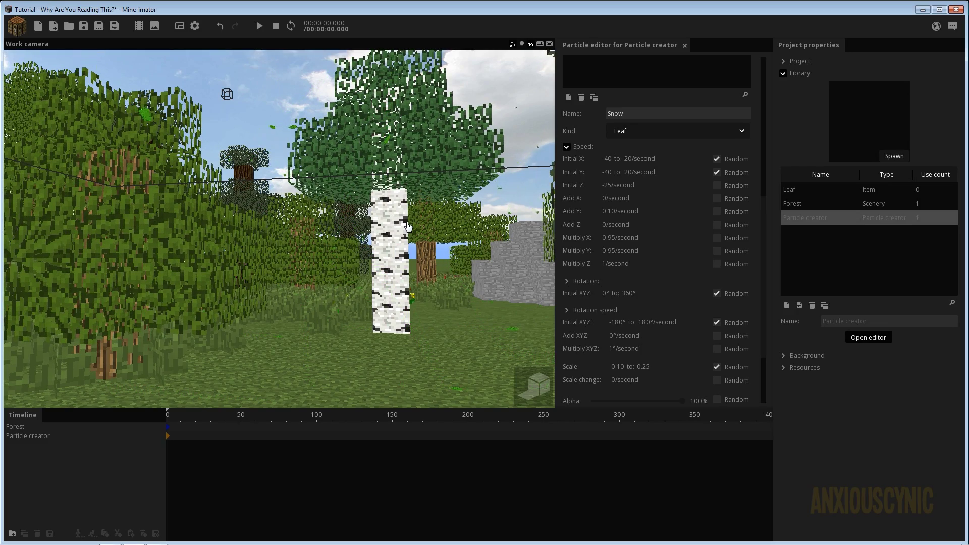
View the Leaf item in the library, and reopen the particle creator's editor at its color settings.
drag(763, 211, 772, 278)
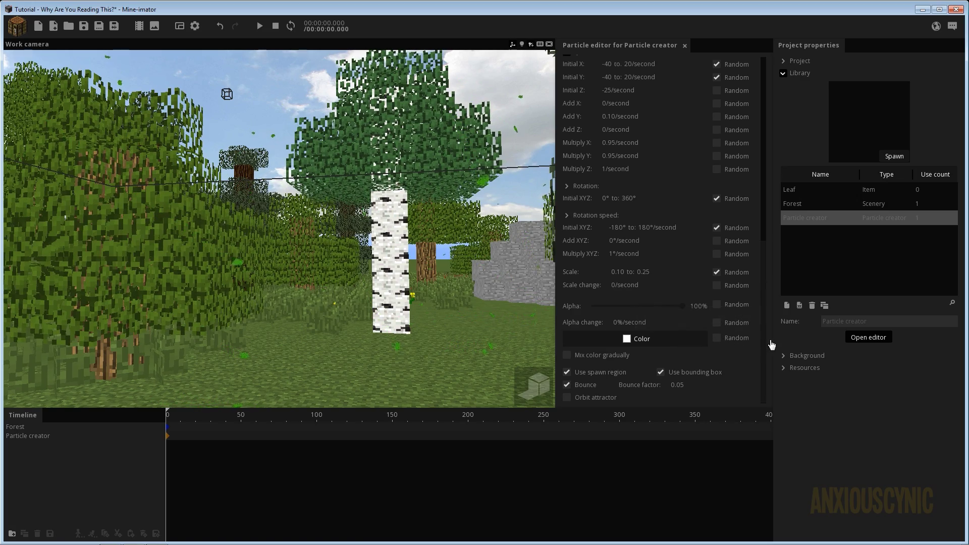
click(796, 194)
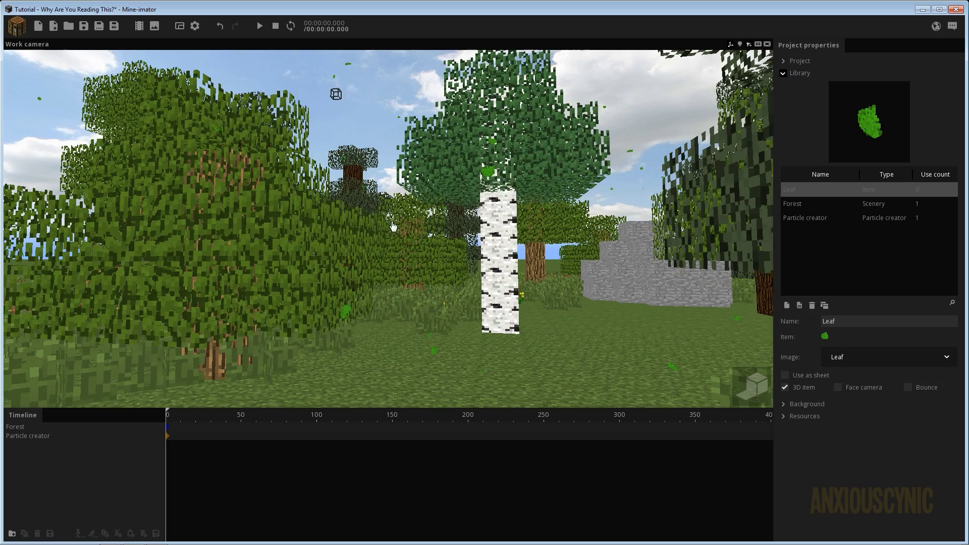
click(815, 217)
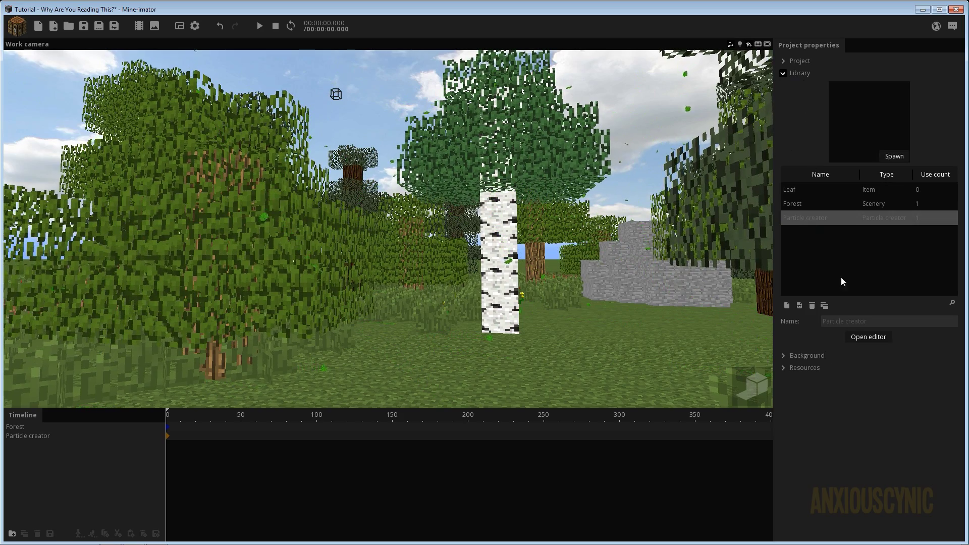
click(860, 338)
drag(766, 162, 774, 400)
click(639, 327)
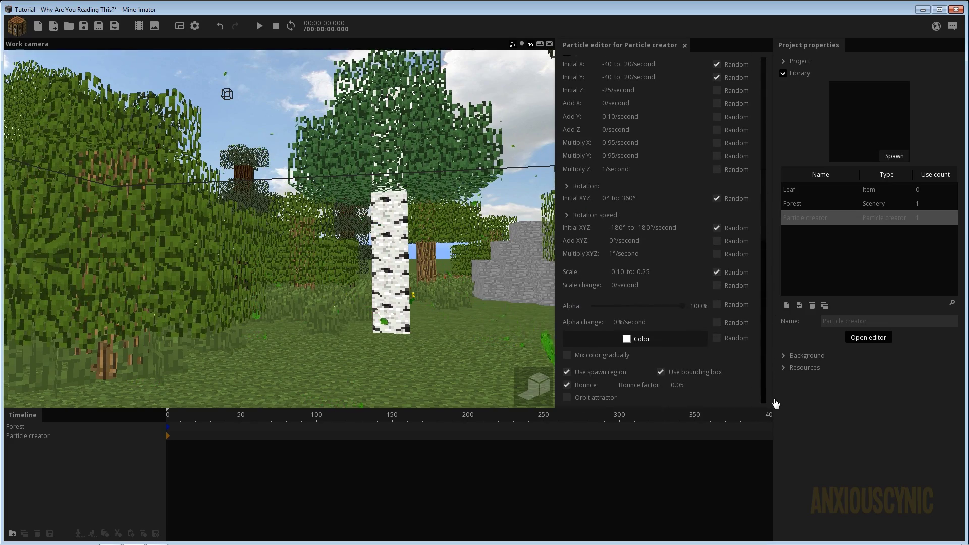
Try tinting the leaf particles with the single orange color BD780C and check them against the sky and grass.
click(641, 341)
mouse_move(476, 256)
mouse_down()
mouse_move(491, 256)
mouse_move(483, 243)
mouse_up()
drag(500, 312, 496, 306)
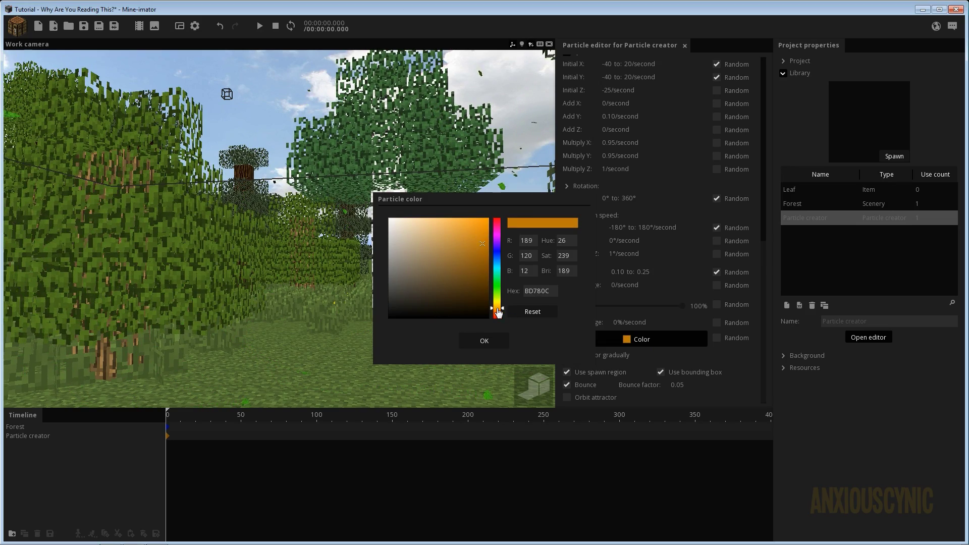
click(485, 341)
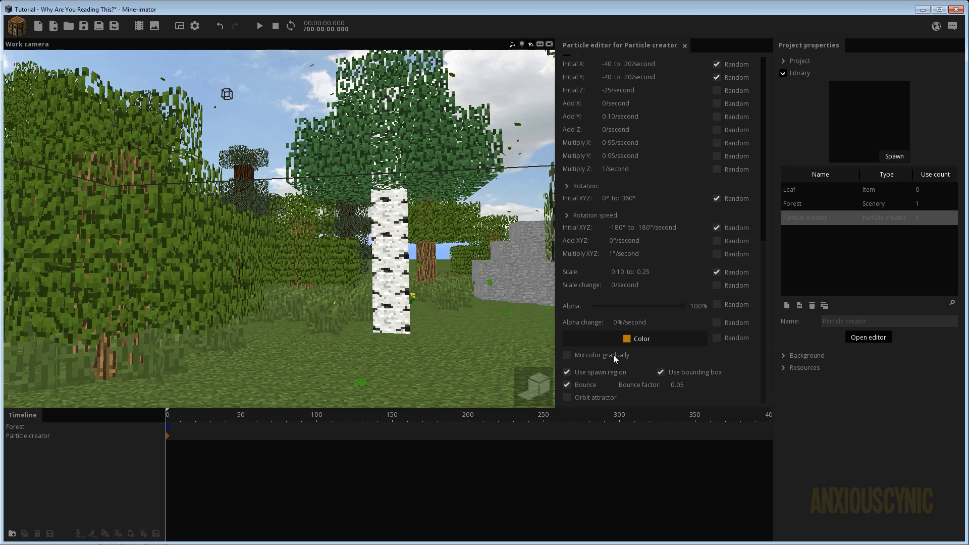
right_drag(351, 219, 336, 138)
right_drag(351, 218, 351, 237)
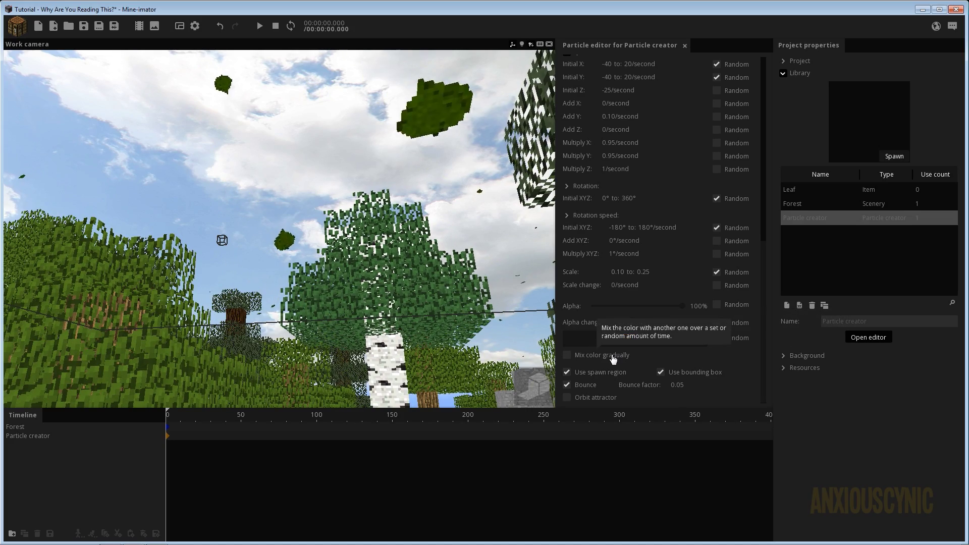
right_drag(357, 206, 366, 238)
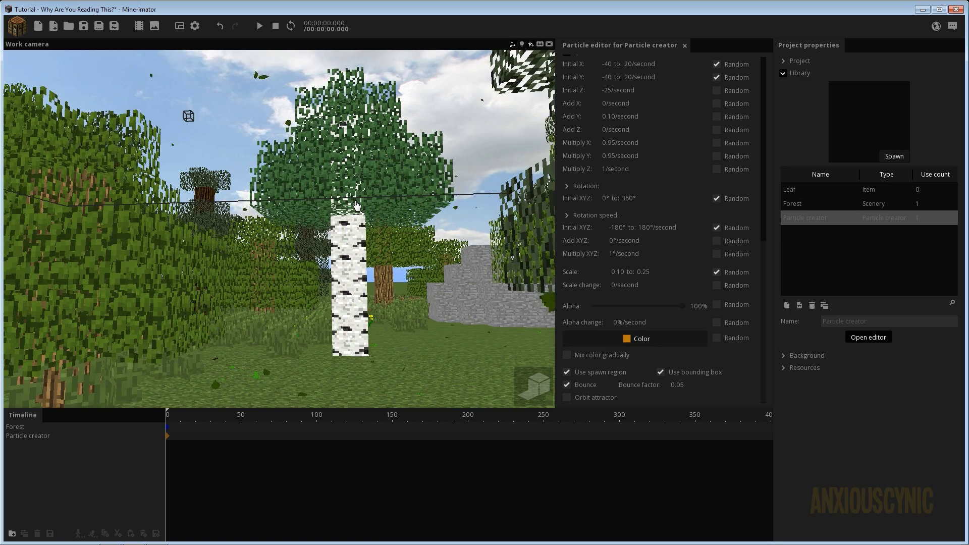
Enable a random color range for the leaf particles and set its start color to red E50000.
click(716, 338)
click(595, 339)
click(491, 228)
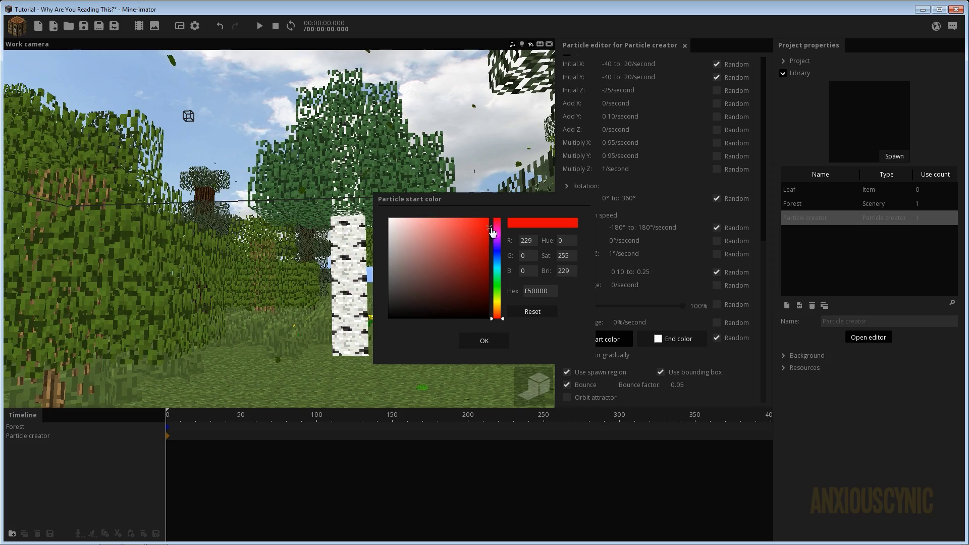
click(484, 340)
Set the end color of the leaf particles' random color range to orange DD8700.
click(672, 338)
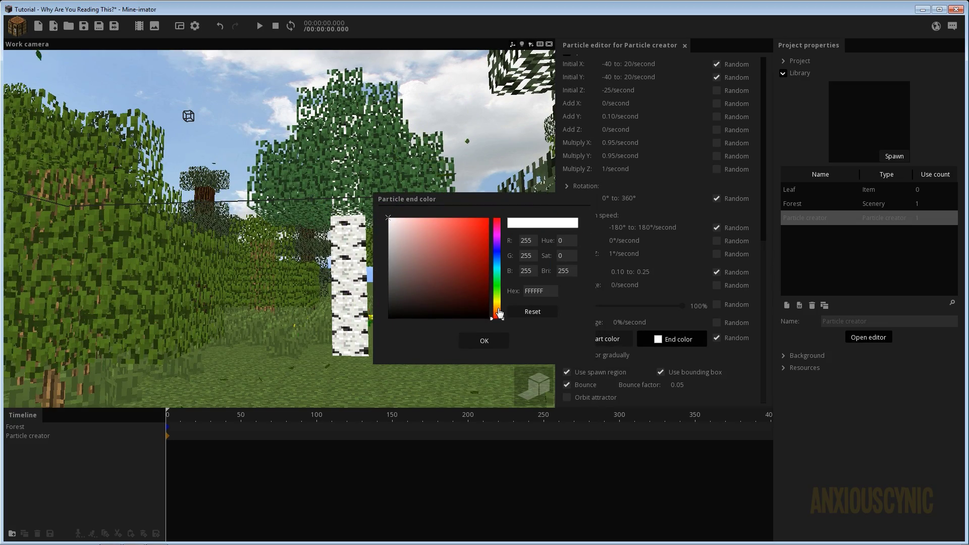
click(497, 309)
drag(469, 281, 489, 231)
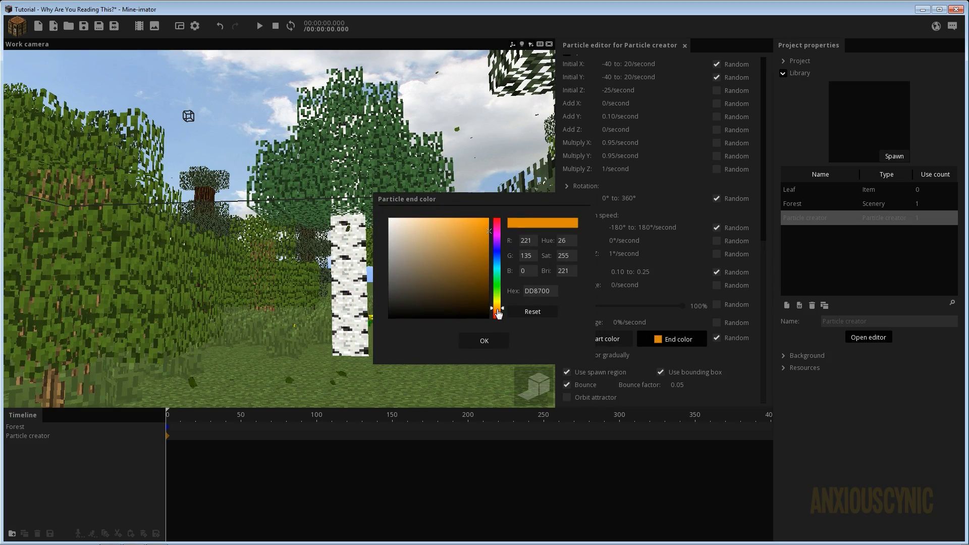
click(484, 342)
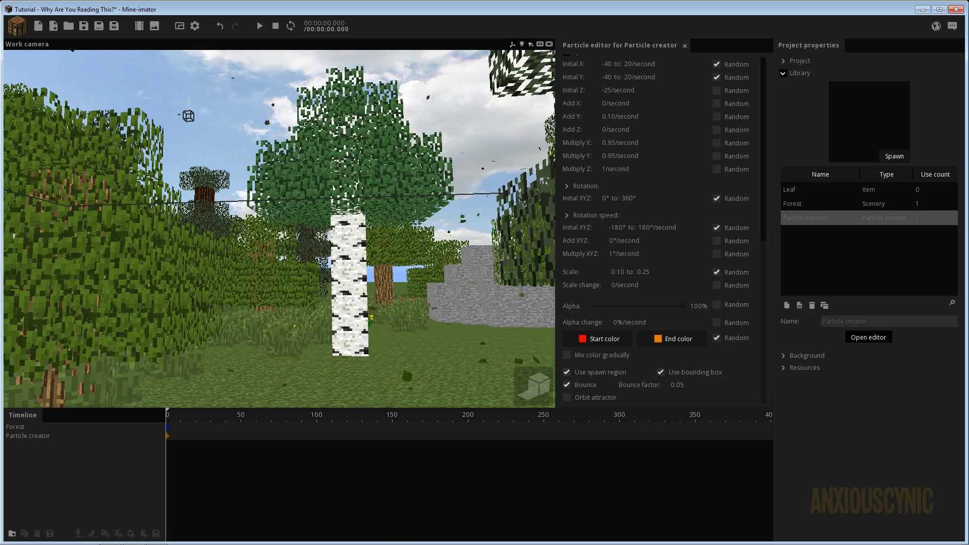
Examine the tinted leaves in the air and on the ground, and review the particle creator's spawn settings.
right_drag(424, 274, 307, 242)
key(w)
key(w)
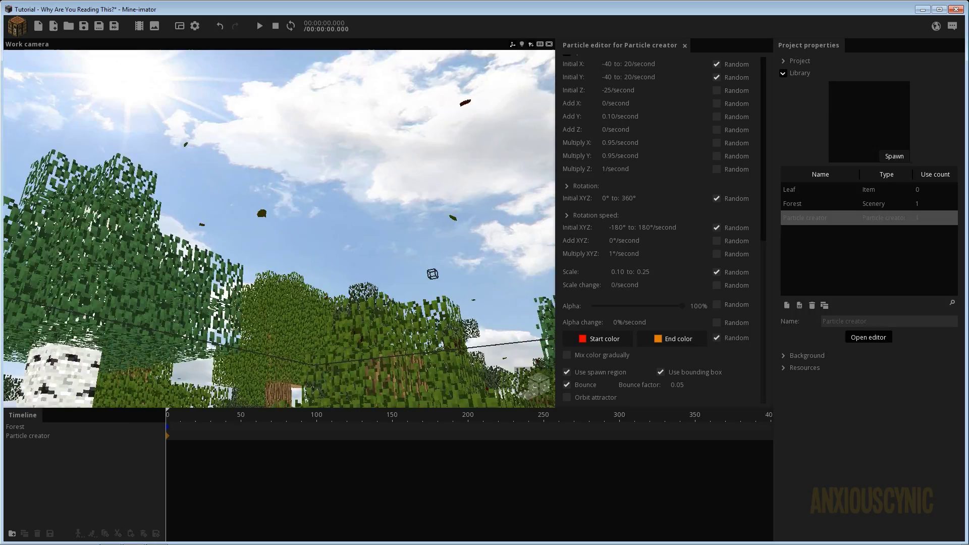
right_drag(279, 229, 339, 283)
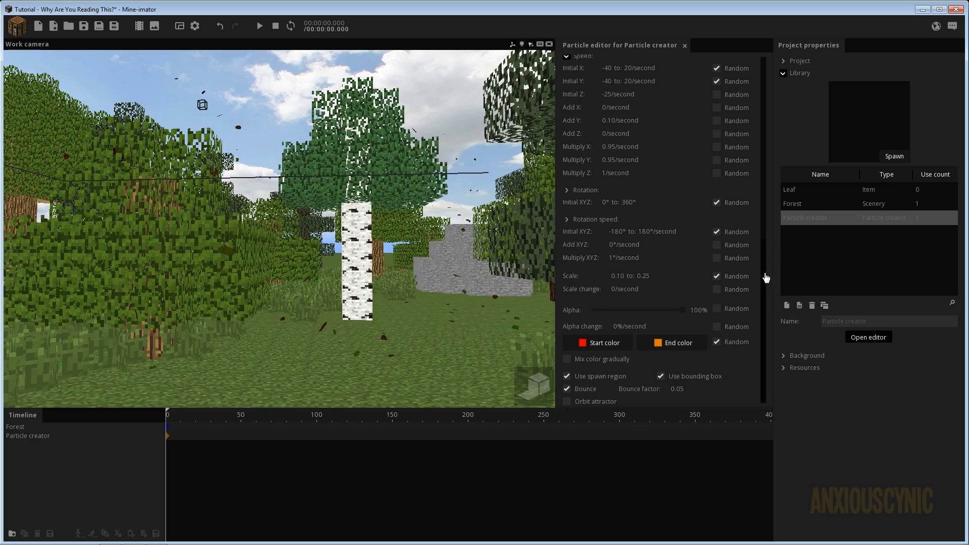
drag(766, 298, 765, 66)
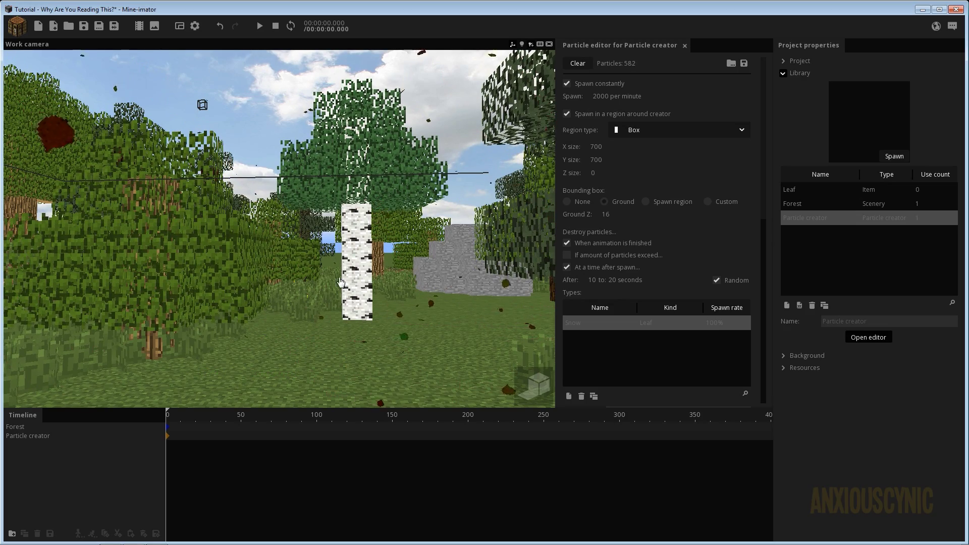
right_drag(404, 242, 373, 229)
key(s)
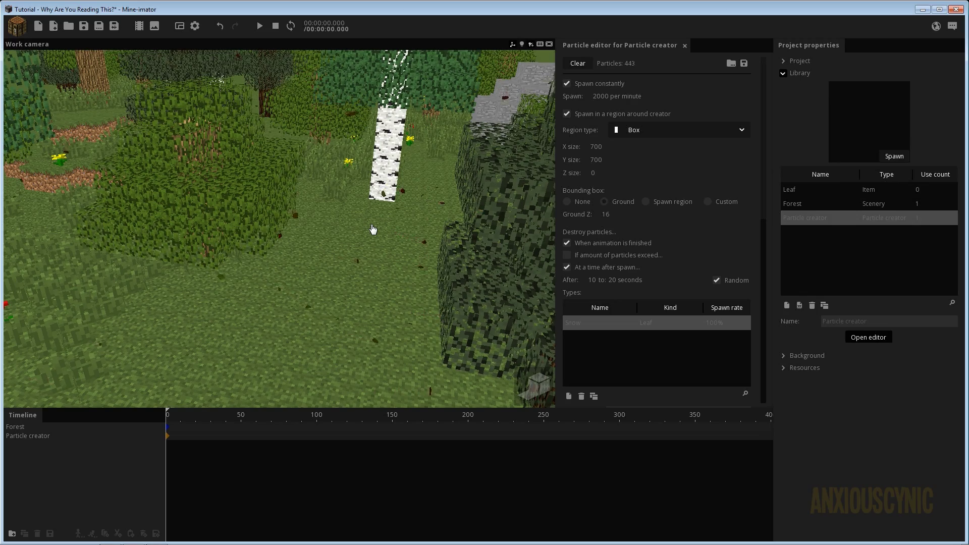